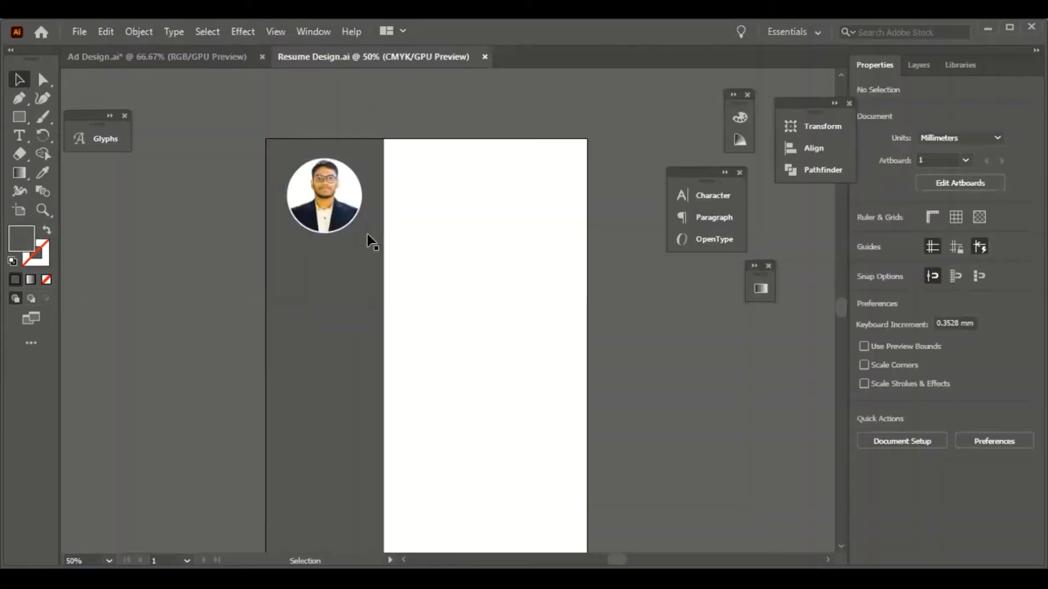
# - Cancel the new document and zoom out to show the whole Resume Design artboard
pyautogui.hotkey('ctrl', '1')
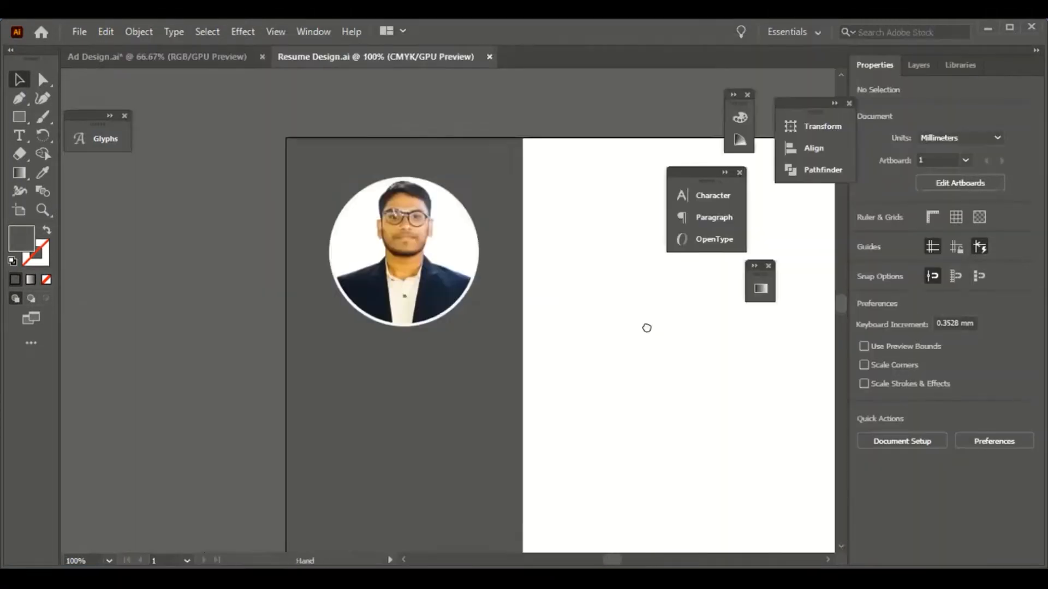
pyautogui.scroll(1, 607, 227)
pyautogui.click(398, 289)
pyautogui.hotkey('ctrl', '-')
pyautogui.hotkey('ctrl', '-')
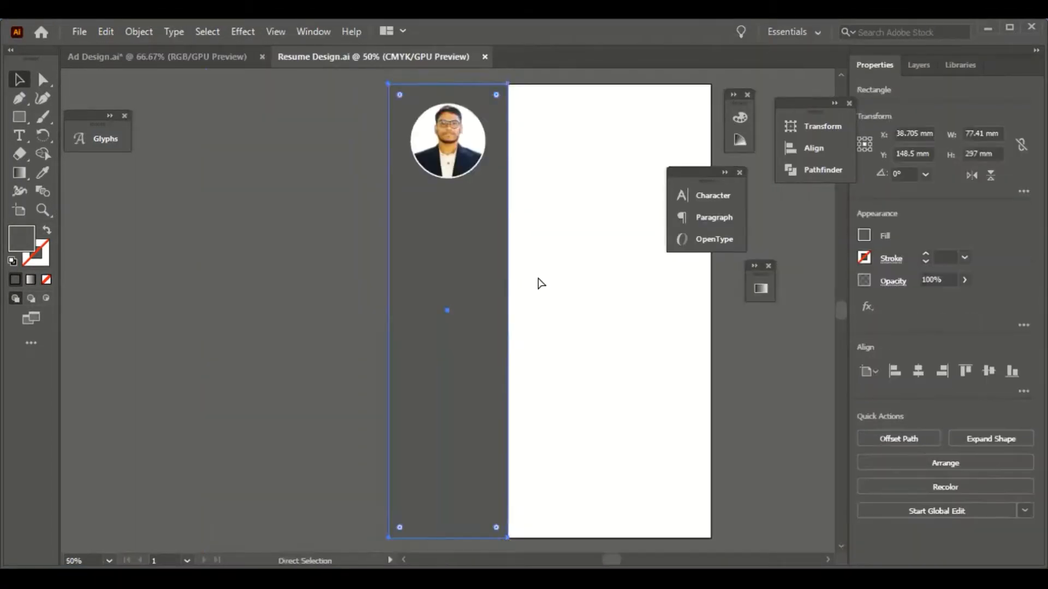
pyautogui.click(261, 159)
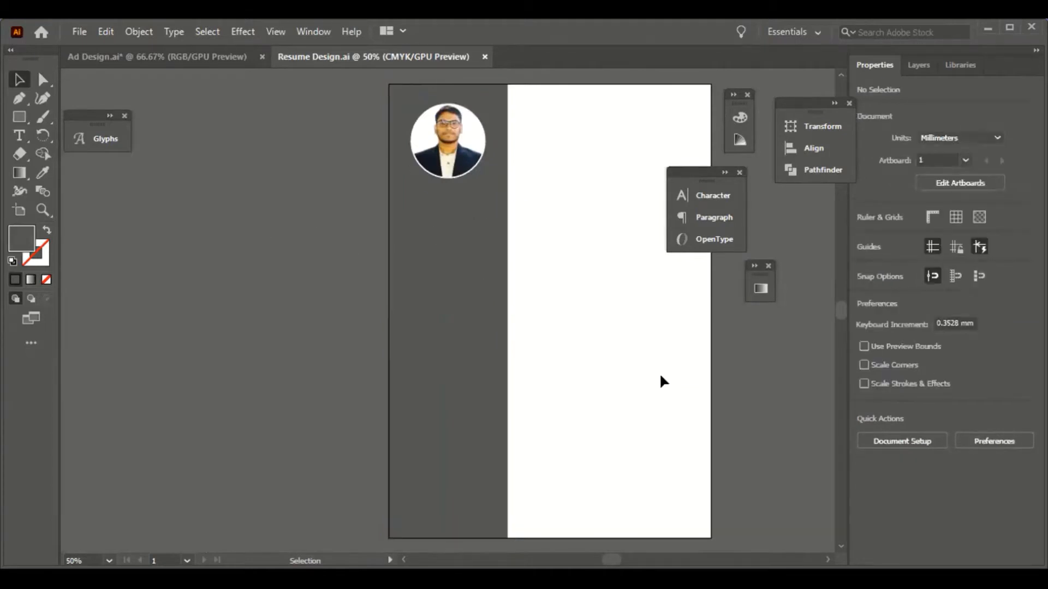
pyautogui.scroll(3, 448, 299)
# - Open the portrait photo from the Important File folder on the F: drive
pyautogui.click(106, 31)
pyautogui.click(80, 31)
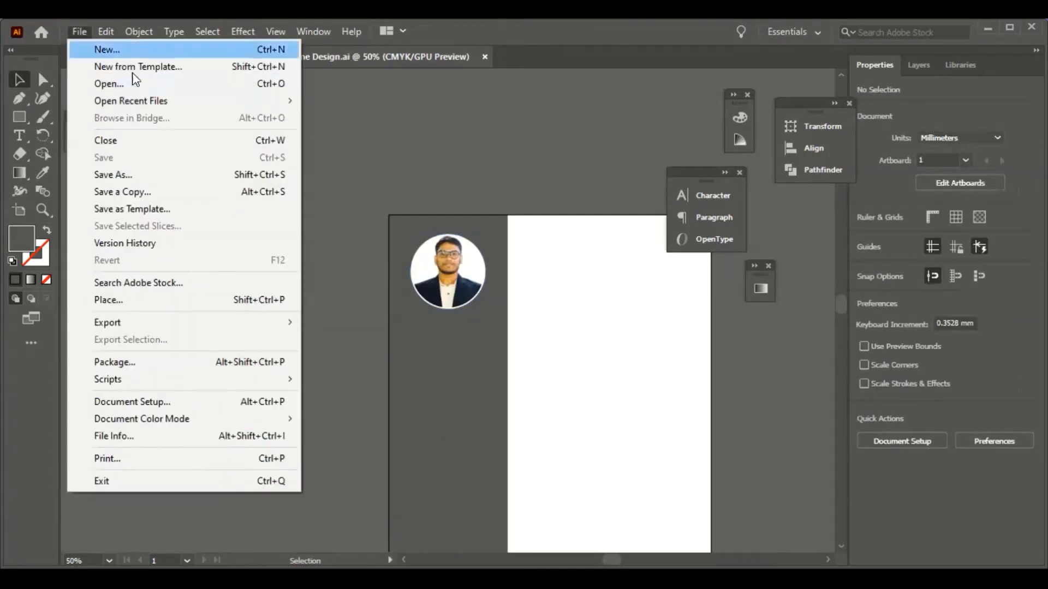
pyautogui.click(104, 82)
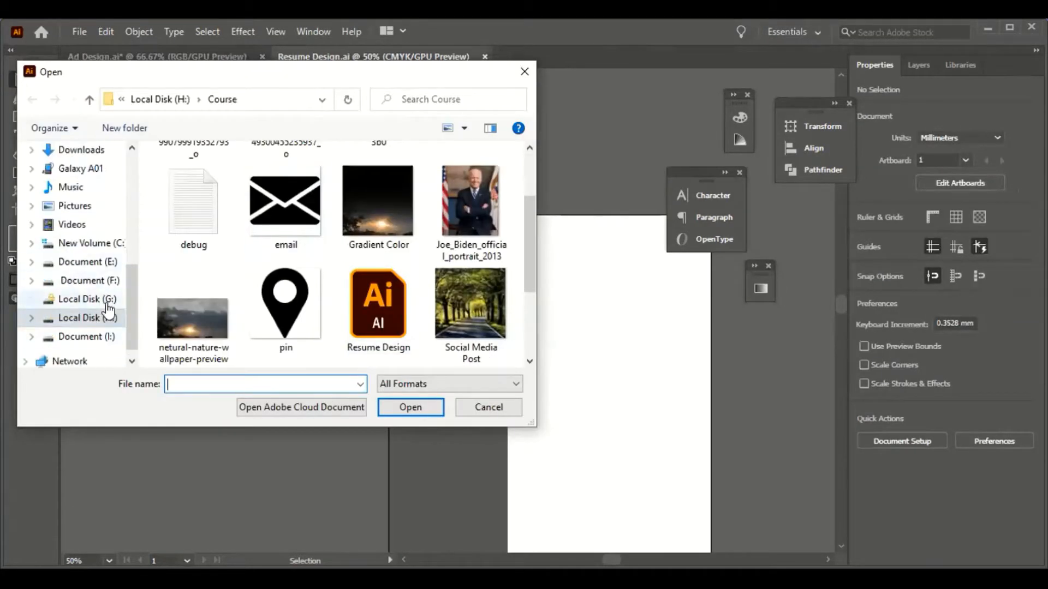
pyautogui.click(89, 280)
pyautogui.scroll(-3, 456, 270)
pyautogui.scroll(1, 293, 318)
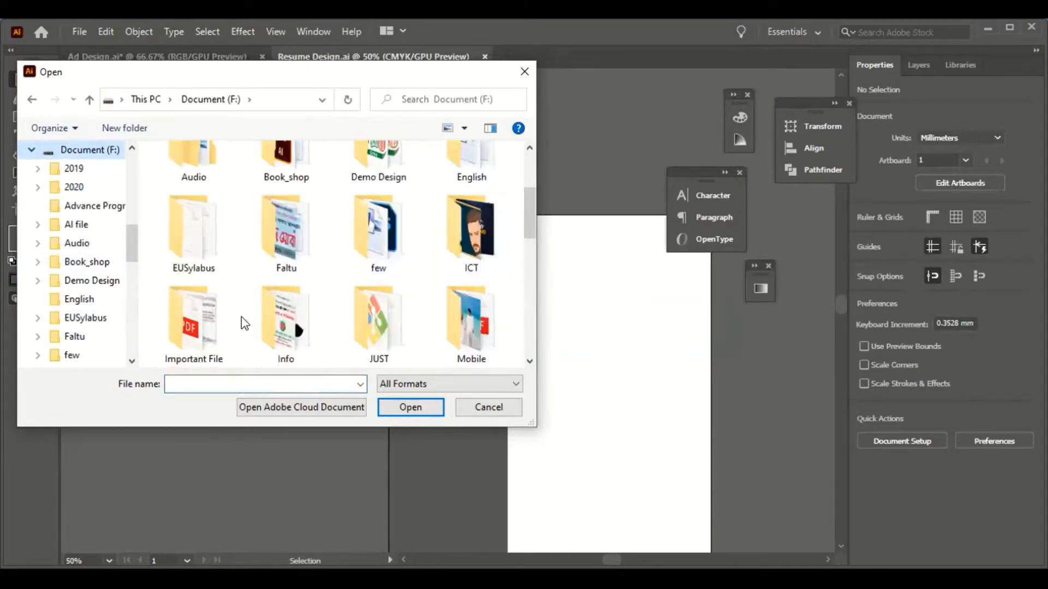
pyautogui.doubleClick(195, 327)
pyautogui.doubleClick(386, 191)
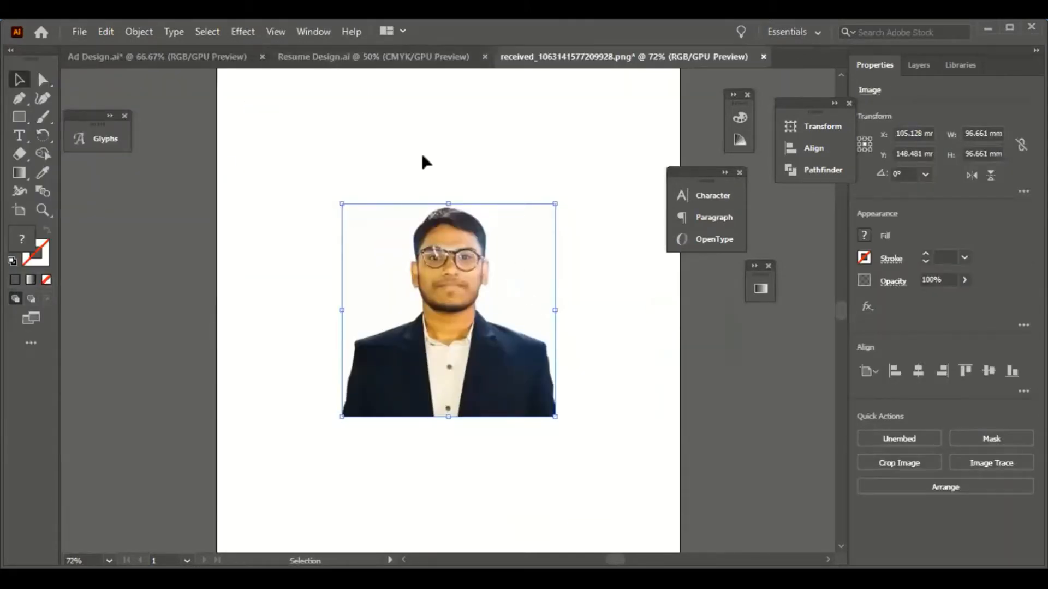
# - Draw a circle over the face, align it with the photo, and make a clipping mask
pyautogui.moveTo(448, 285)
pyautogui.mouseDown()
pyautogui.moveTo(519, 330)
pyautogui.moveTo(573, 410)
pyautogui.mouseUp()
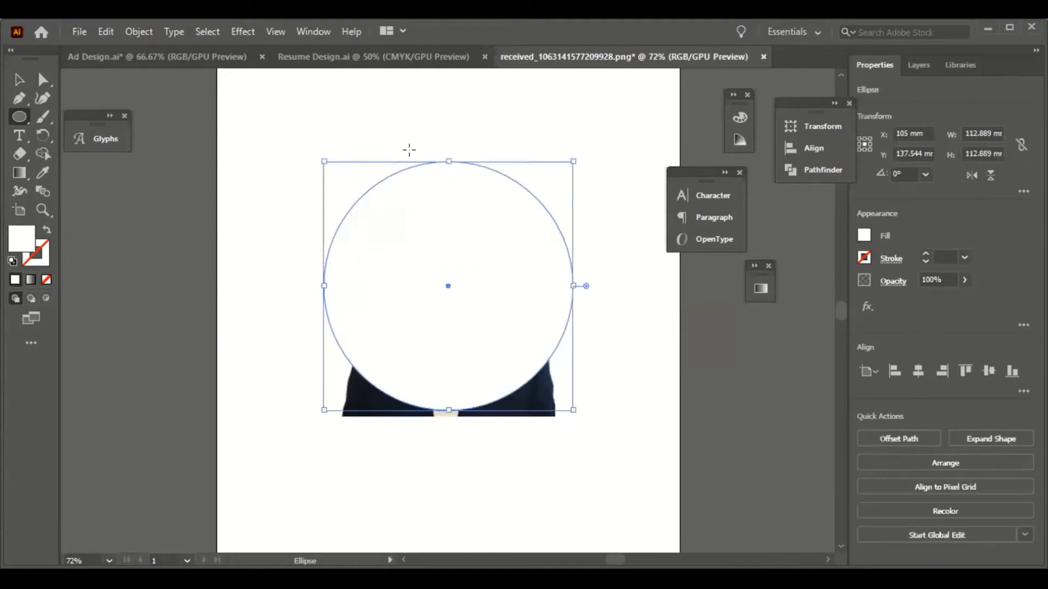
pyautogui.press('v')
pyautogui.hotkey('ctrl', 'a')
pyautogui.click(988, 371)
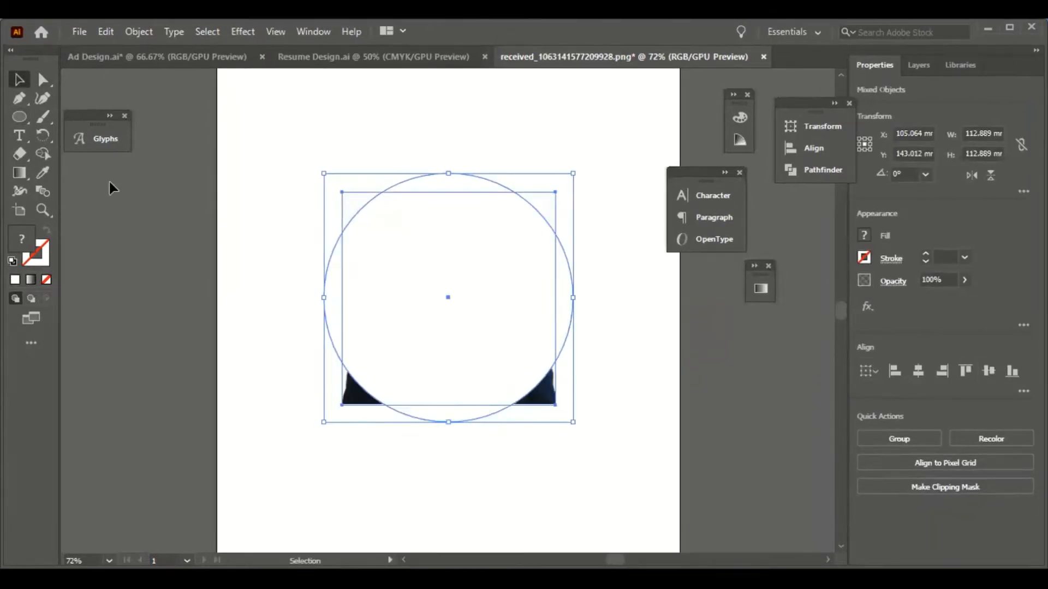
pyautogui.rightClick(427, 246)
pyautogui.click(523, 382)
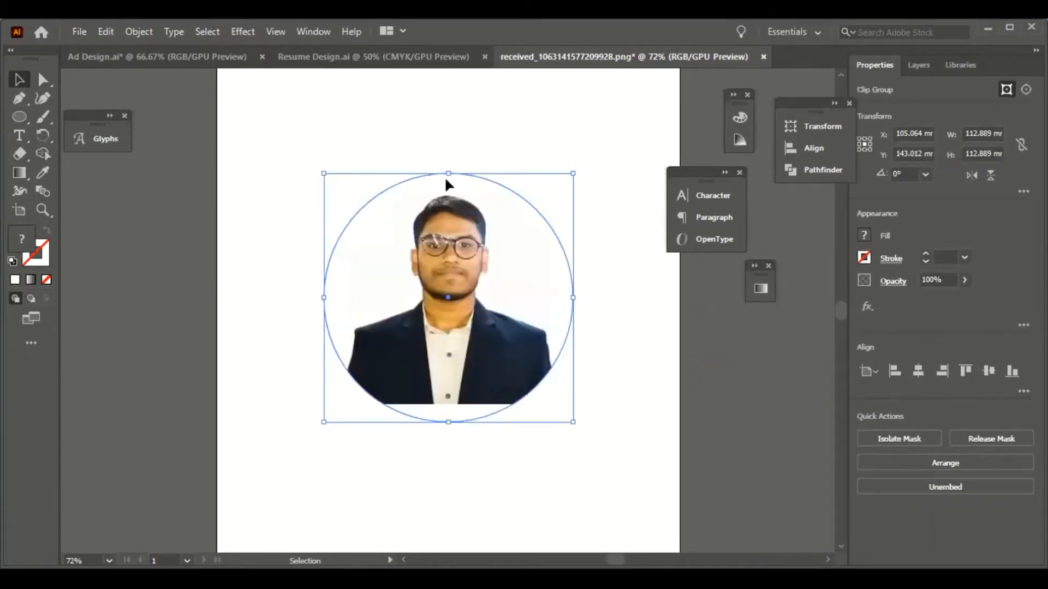
pyautogui.hotkey('ctrl', 'shift', 'a')
# - Enlarge the photo inside the circular clip group, then select the clipped photo
pyautogui.click(500, 346)
pyautogui.click(919, 65)
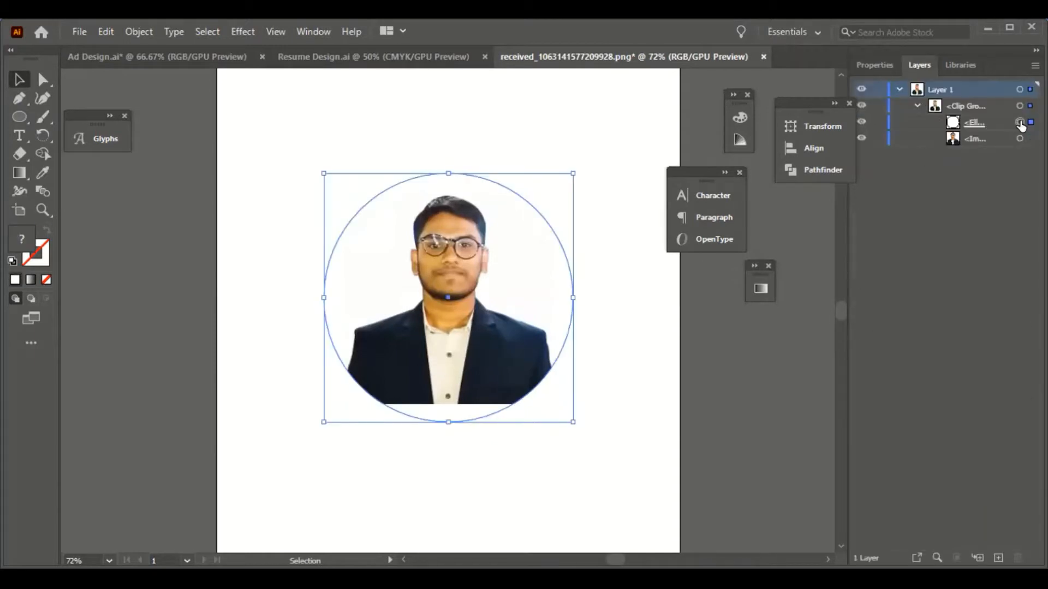
pyautogui.click(1019, 139)
pyautogui.moveTo(555, 405); pyautogui.dragTo(593, 445)
pyautogui.click(303, 158)
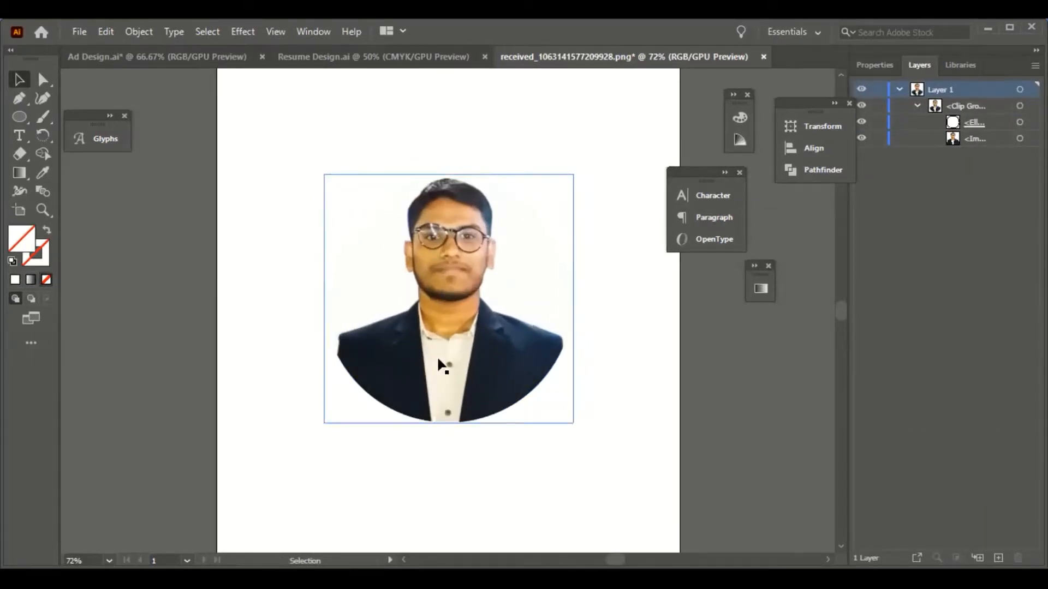
pyautogui.click(342, 54)
pyautogui.scroll(3, 469, 277)
# - Copy the circular photo, paste it into Resume Design, and position it in the sidebar
pyautogui.scroll(3, 469, 277)
pyautogui.click(611, 57)
pyautogui.click(460, 301)
pyautogui.hotkey('ctrl', 'c')
pyautogui.click(377, 57)
pyautogui.hotkey('ctrl', 'v')
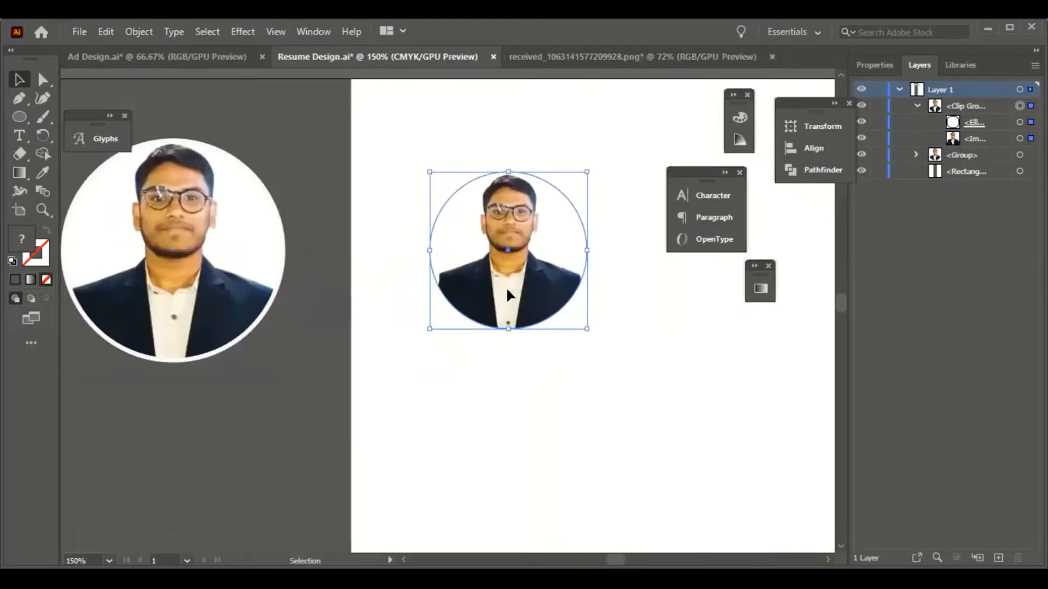
pyautogui.moveTo(507, 294); pyautogui.dragTo(172, 498)
pyautogui.scroll(-7, 227, 440)
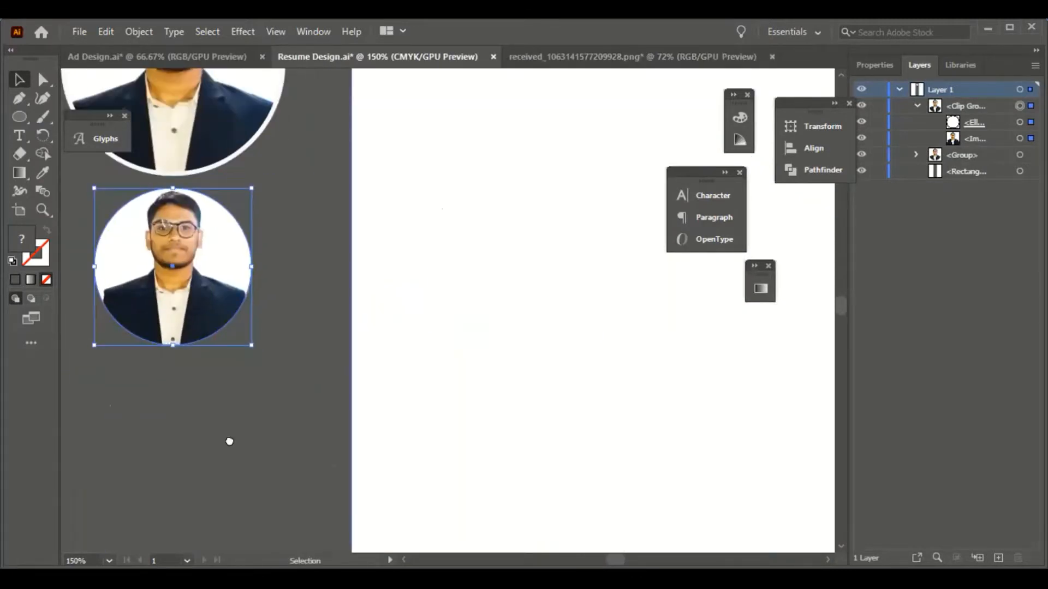
pyautogui.hscroll(-8, 227, 440)
pyautogui.scroll(5, 421, 211)
pyautogui.scroll(-6, 423, 235)
pyautogui.moveTo(425, 249); pyautogui.dragTo(421, 323)
pyautogui.scroll(7, 445, 324)
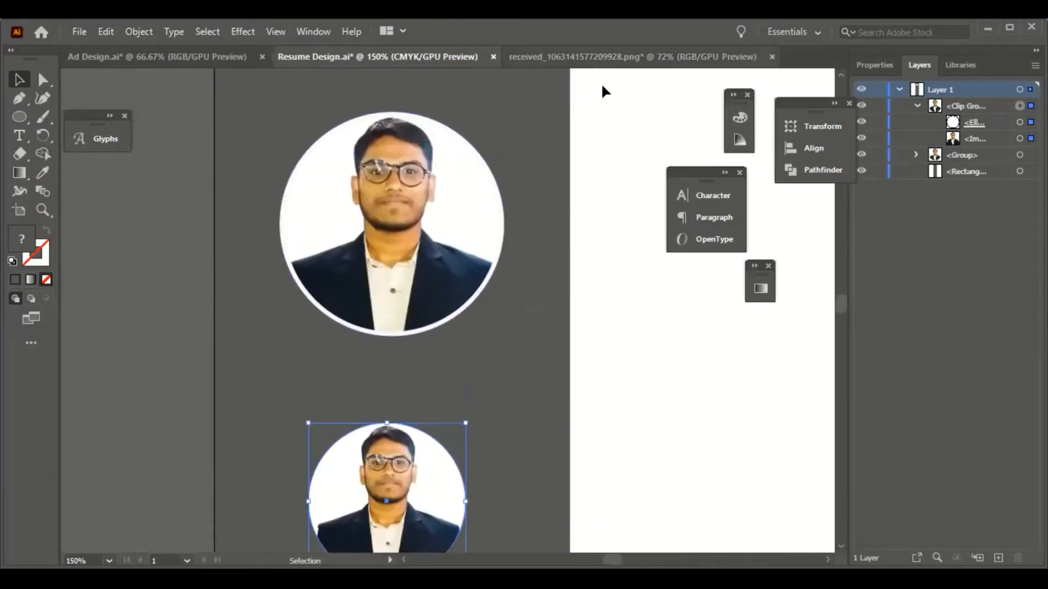
pyautogui.scroll(-3, 548, 384)
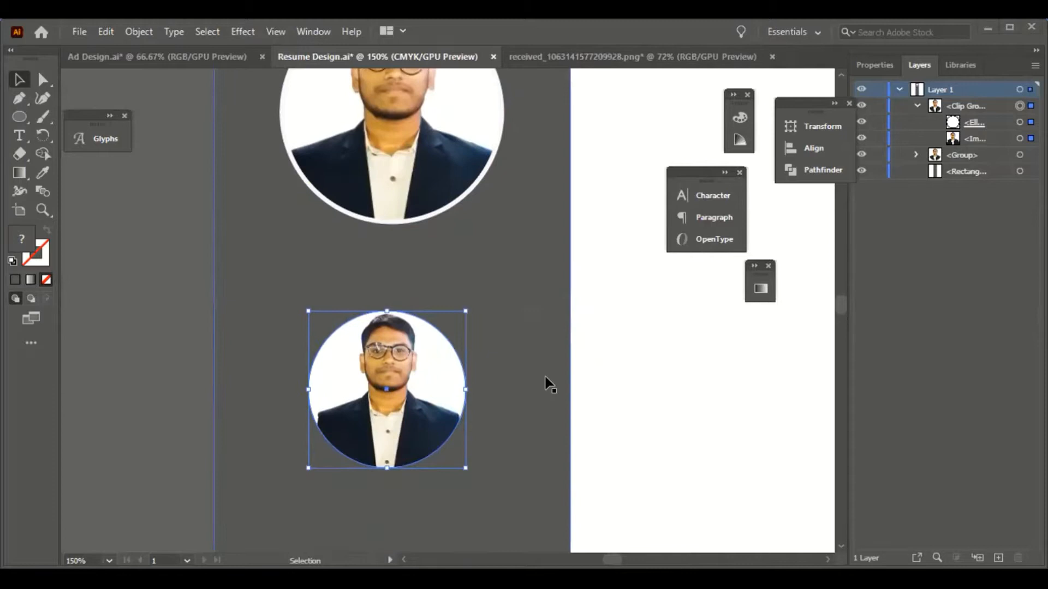
# - Give the circular photo a 3 pt white stroke
pyautogui.doubleClick(36, 253)
pyautogui.click(631, 295)
pyautogui.click(874, 65)
pyautogui.click(319, 461)
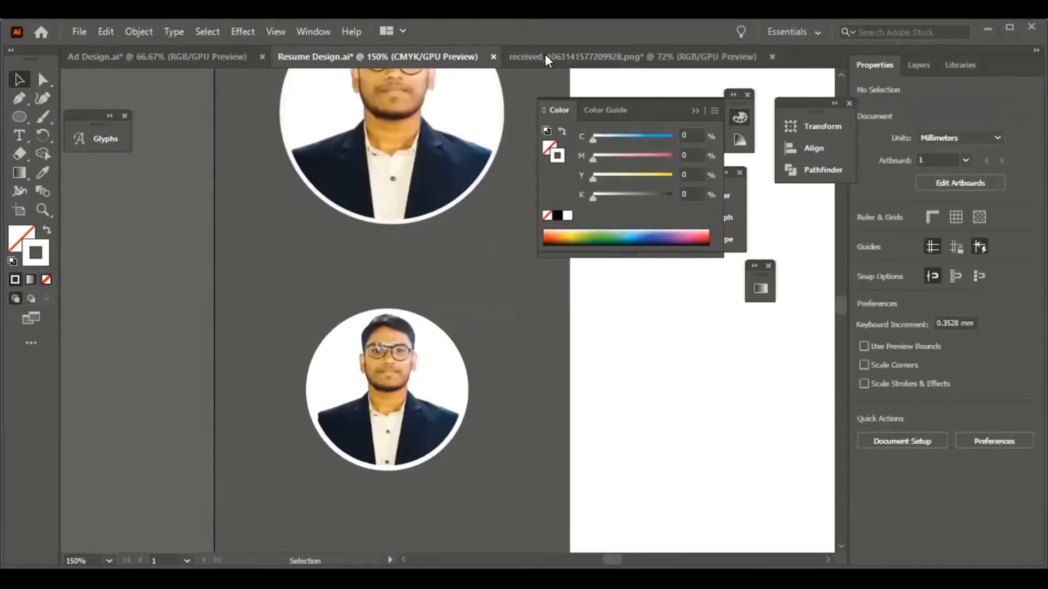
# - Delete the smaller duplicate photo, leaving one white-ringed portrait
pyautogui.scroll(-3, 481, 341)
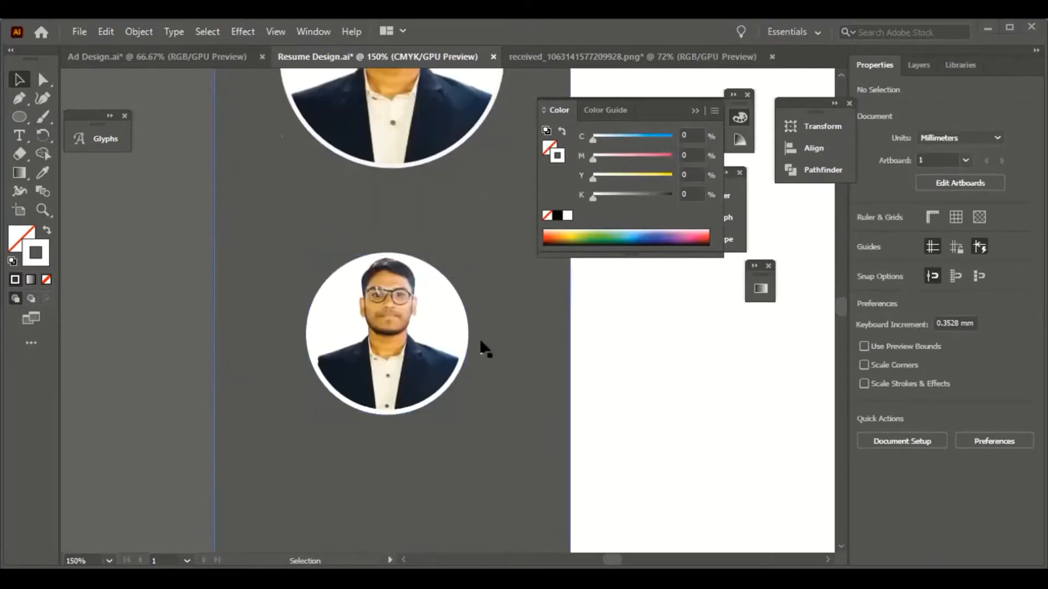
pyautogui.scroll(6, 478, 342)
pyautogui.scroll(-5, 437, 360)
pyautogui.click(412, 369)
pyautogui.press('Delete')
pyautogui.scroll(-2, 469, 371)
pyautogui.scroll(-3, 551, 368)
pyautogui.hscroll(3, 552, 367)
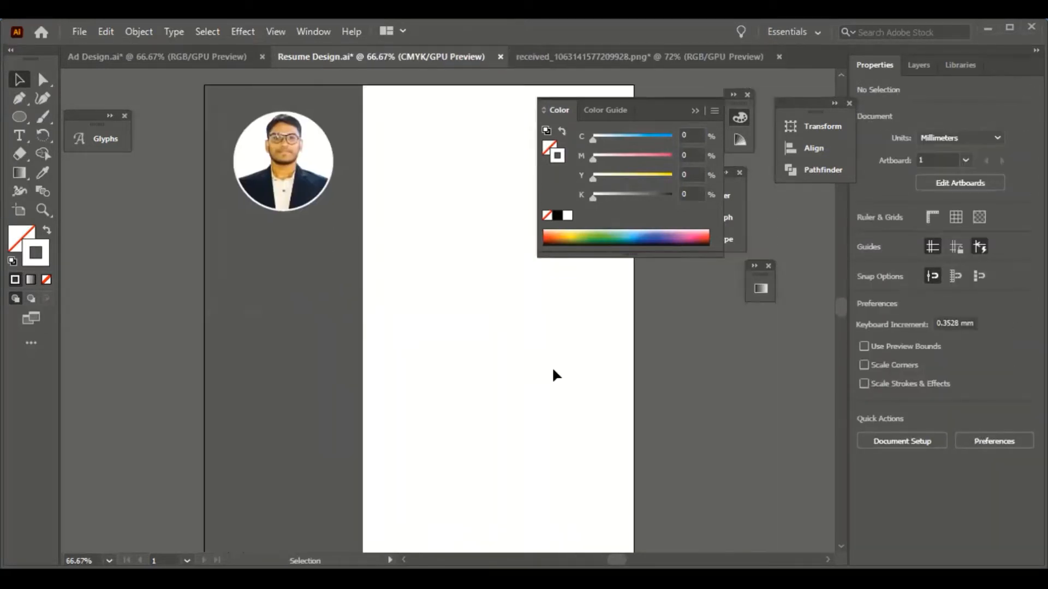
# - Draw a thin white bar under the sidebar photo
pyautogui.scroll(1, 553, 375)
pyautogui.press('m')
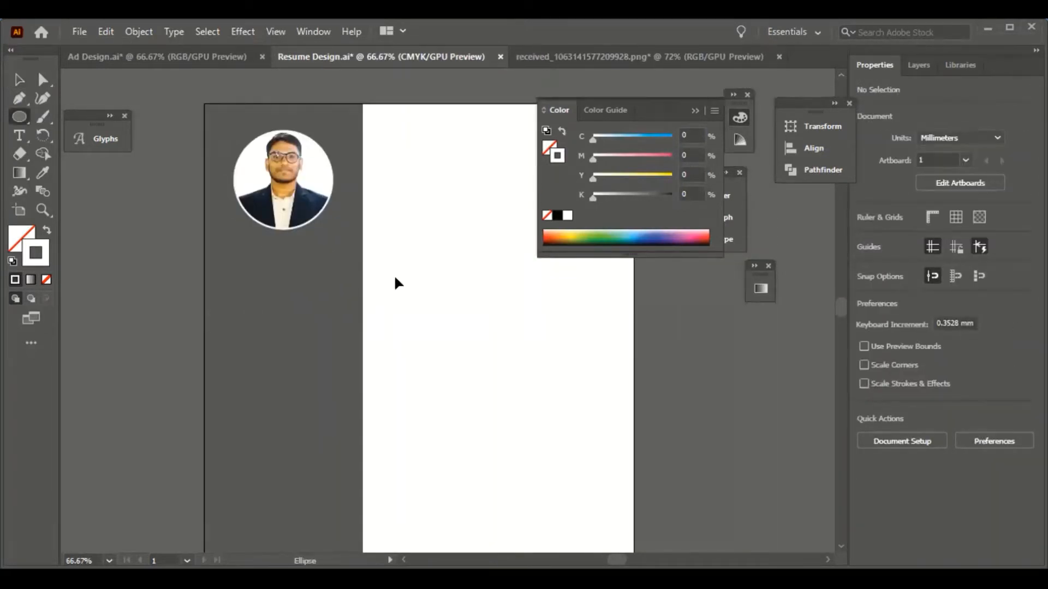
pyautogui.moveTo(236, 236); pyautogui.dragTo(363, 239)
pyautogui.click(45, 231)
pyautogui.click(152, 290)
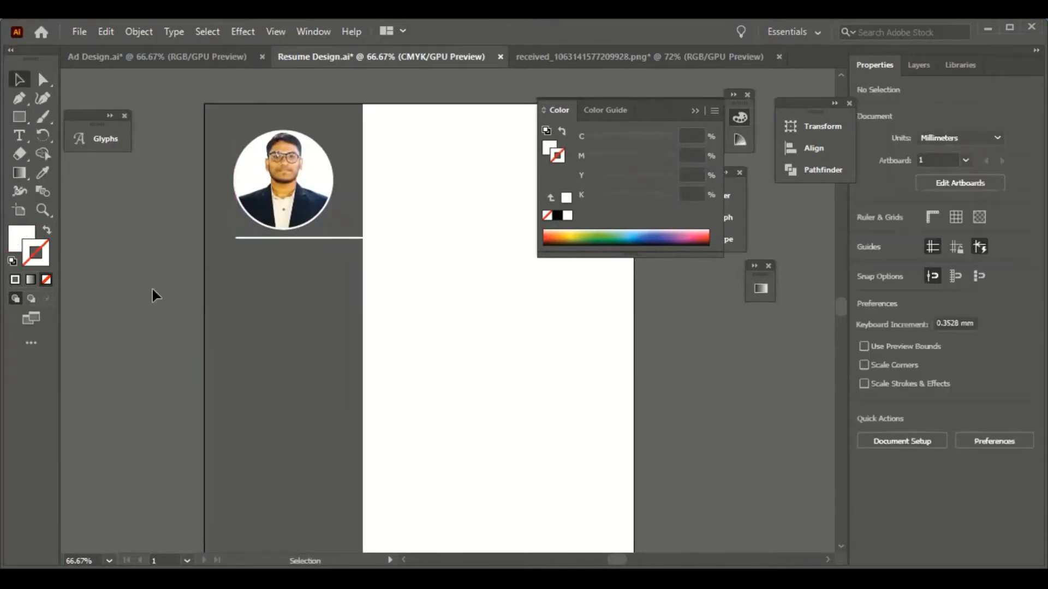
pyautogui.scroll(-3, 158, 286)
pyautogui.click(314, 189)
pyautogui.click(439, 295)
pyautogui.moveTo(322, 182); pyautogui.dragTo(322, 214)
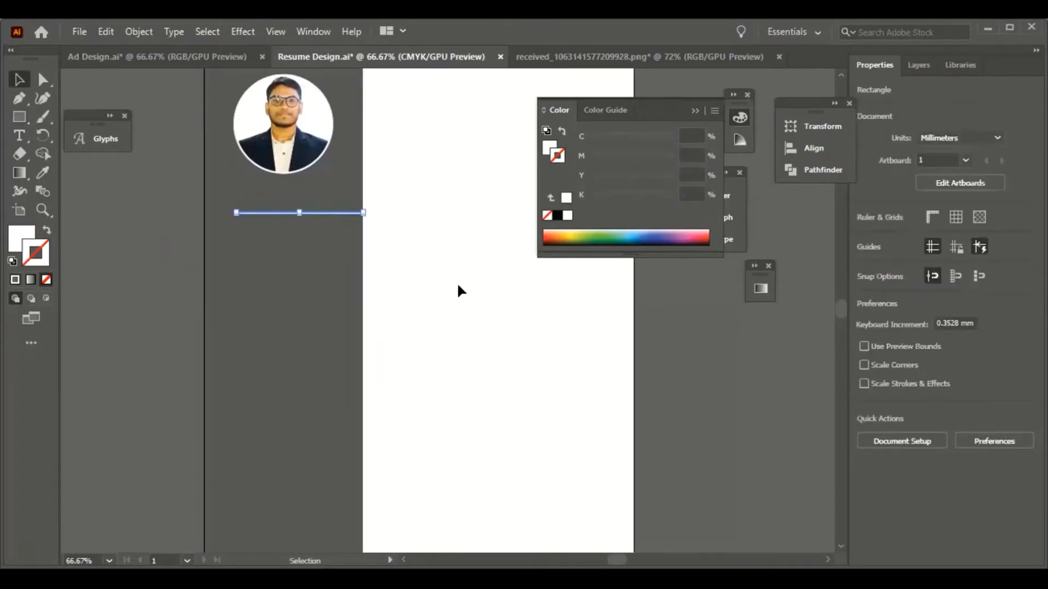
pyautogui.click(457, 283)
pyautogui.scroll(3, 457, 283)
# - Type a white CONTACT ME heading above the bar
pyautogui.click(19, 135)
pyautogui.click(121, 255)
pyautogui.press('BackSpace')
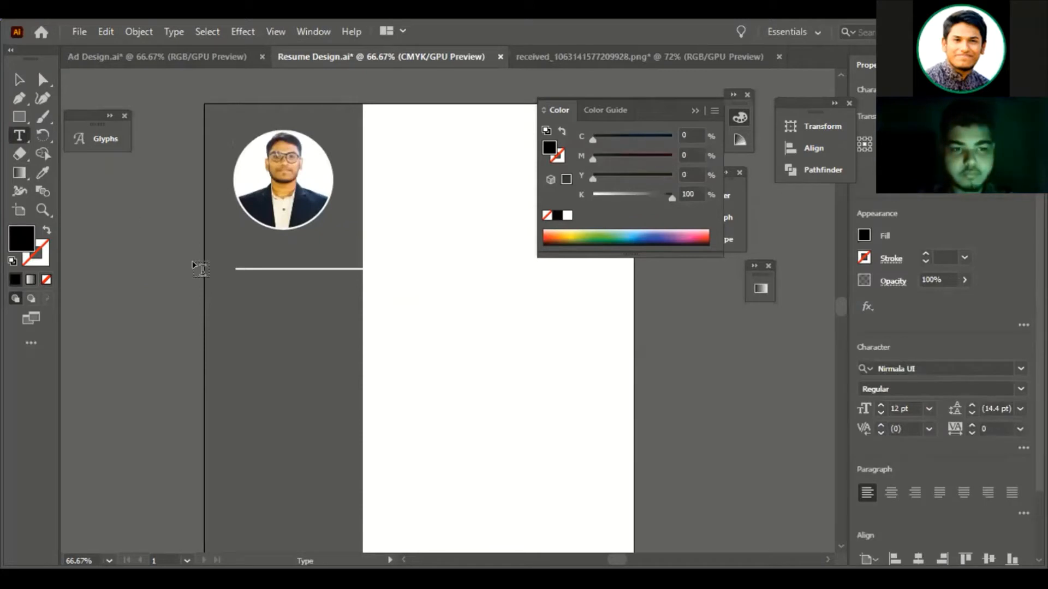
pyautogui.press('Escape')
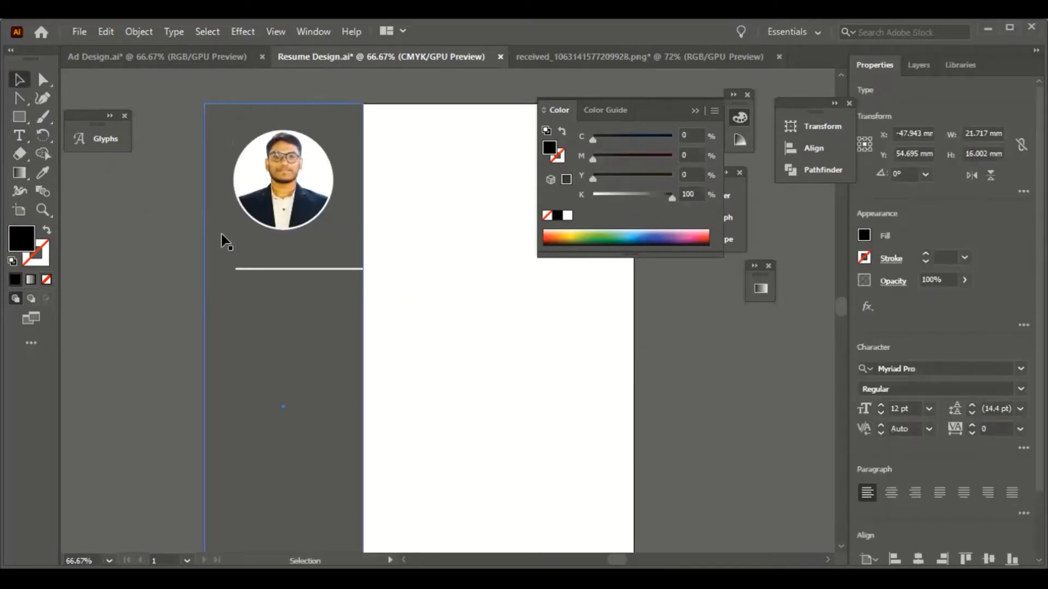
pyautogui.press('t')
pyautogui.click(124, 236)
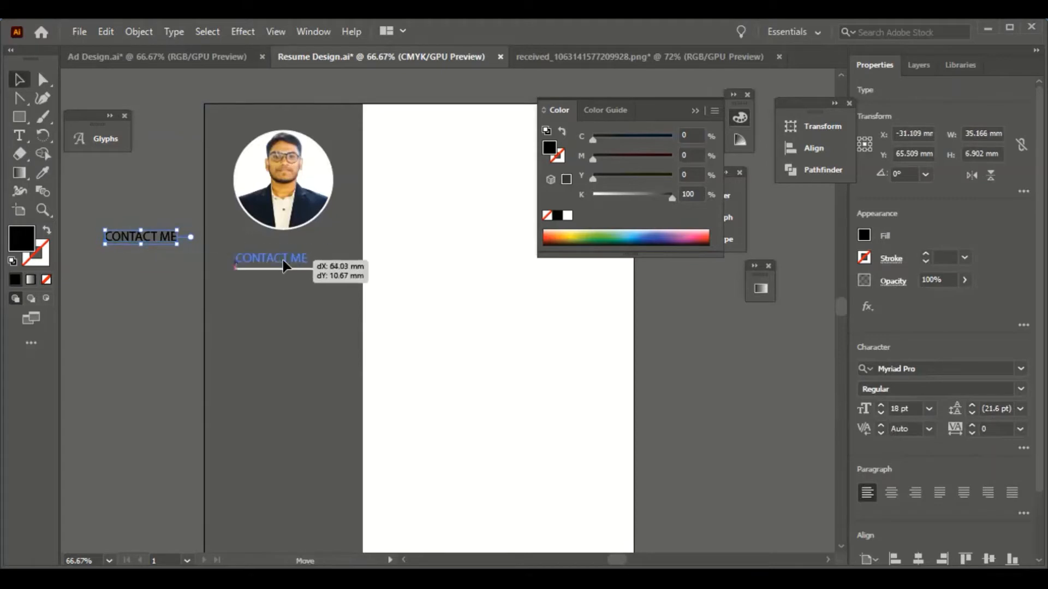
pyautogui.moveTo(282, 261); pyautogui.dragTo(283, 260)
pyautogui.press('i')
pyautogui.click(431, 173)
pyautogui.press('v')
pyautogui.click(139, 315)
pyautogui.scroll(-3, 139, 315)
pyautogui.scroll(2, 245, 327)
pyautogui.scroll(5, 397, 344)
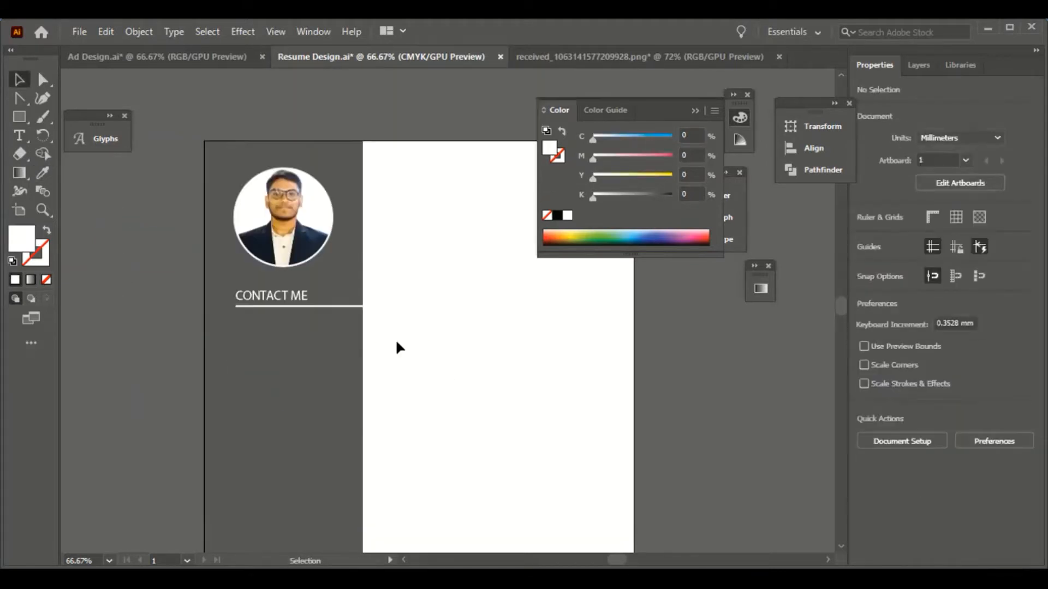
pyautogui.scroll(-1, 396, 348)
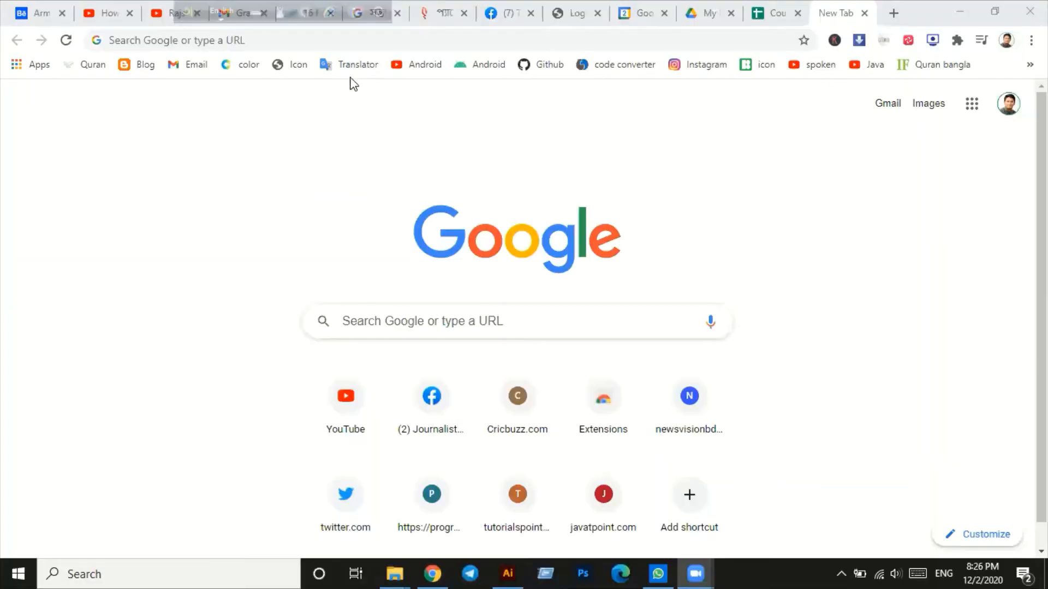
pyautogui.click(318, 38)
# - Go to the Flaticon website and search it for 'location' icons
pyautogui.write('Flaticon')
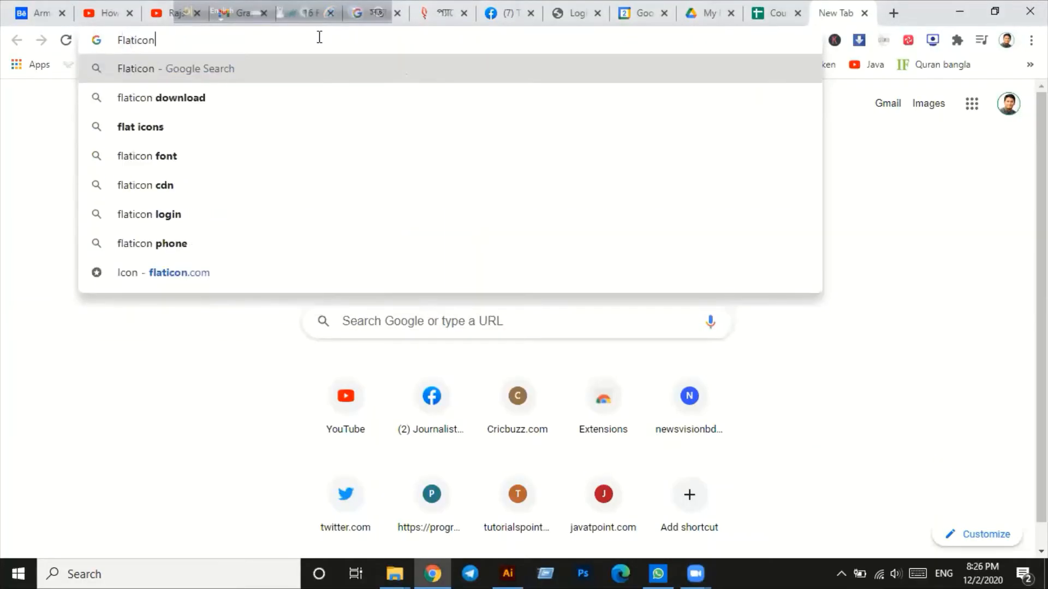
pyautogui.press('Return')
pyautogui.click(173, 241)
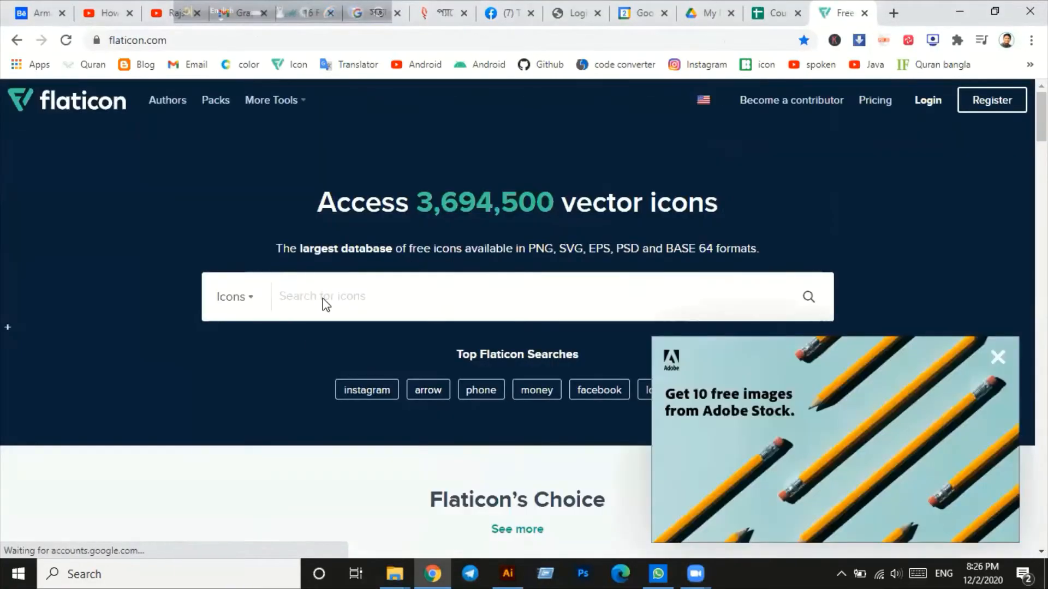
pyautogui.click(330, 297)
pyautogui.write('locatio')
pyautogui.click(281, 144)
pyautogui.write('loc')
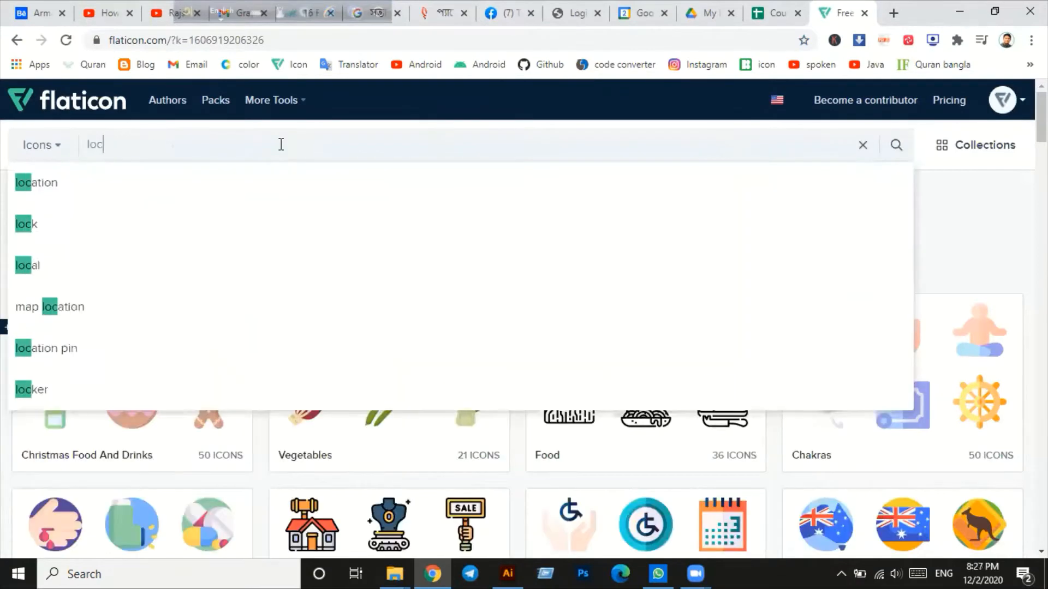
pyautogui.write('ation')
pyautogui.press('Return')
# - Download the solid black location pin icon as a PNG
pyautogui.scroll(-4, 487, 294)
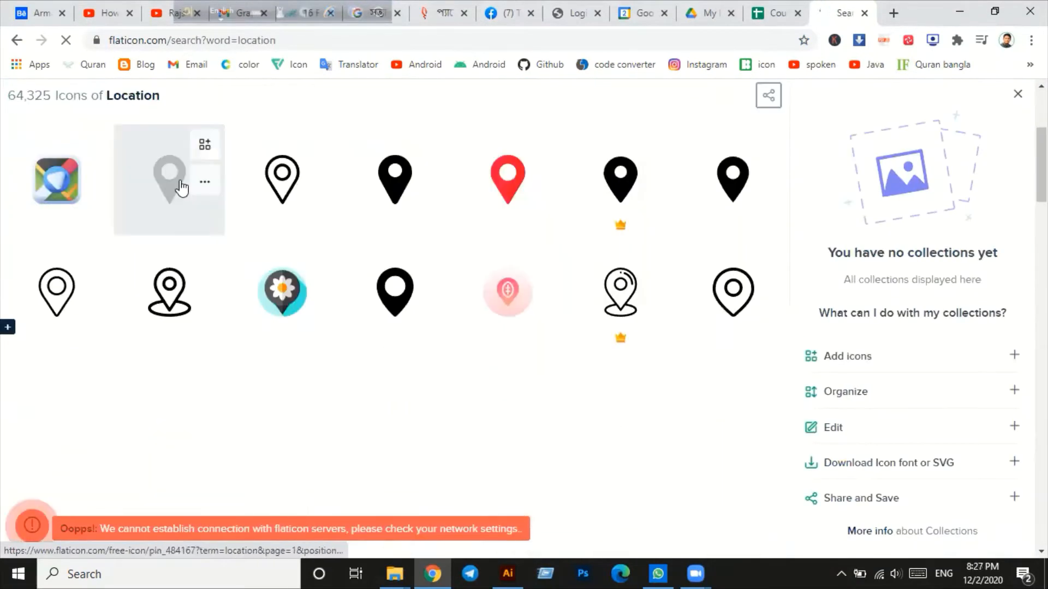
pyautogui.click(181, 188)
pyautogui.scroll(-3, 509, 263)
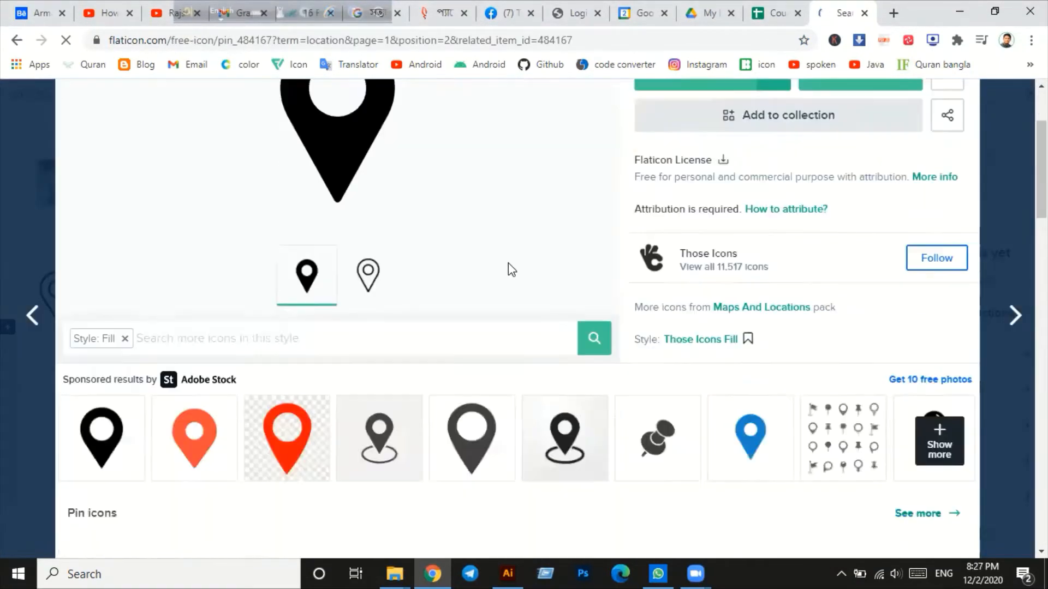
pyautogui.scroll(3, 509, 268)
pyautogui.click(695, 215)
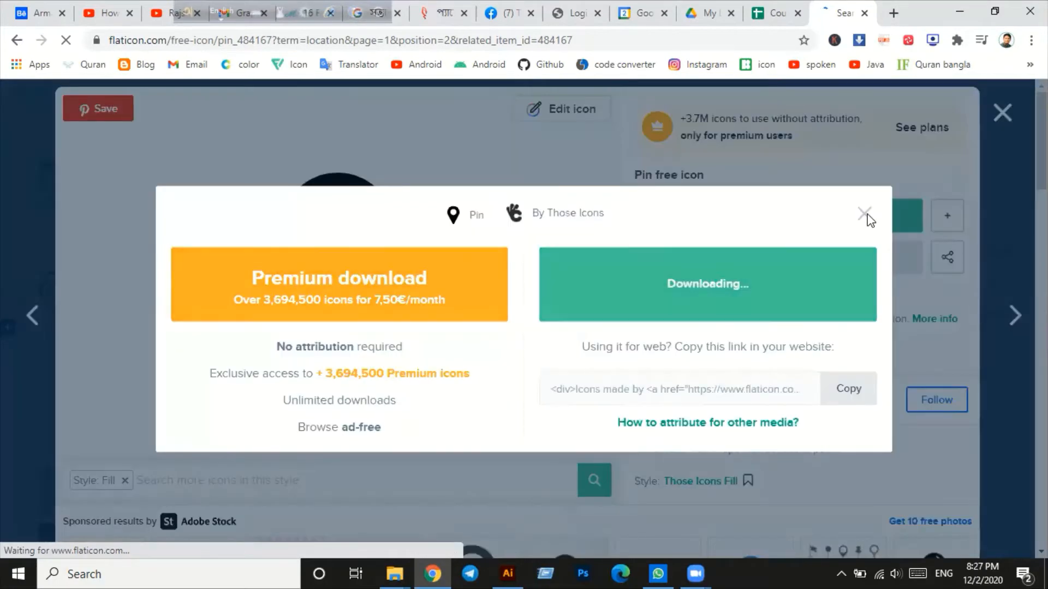
pyautogui.click(1007, 116)
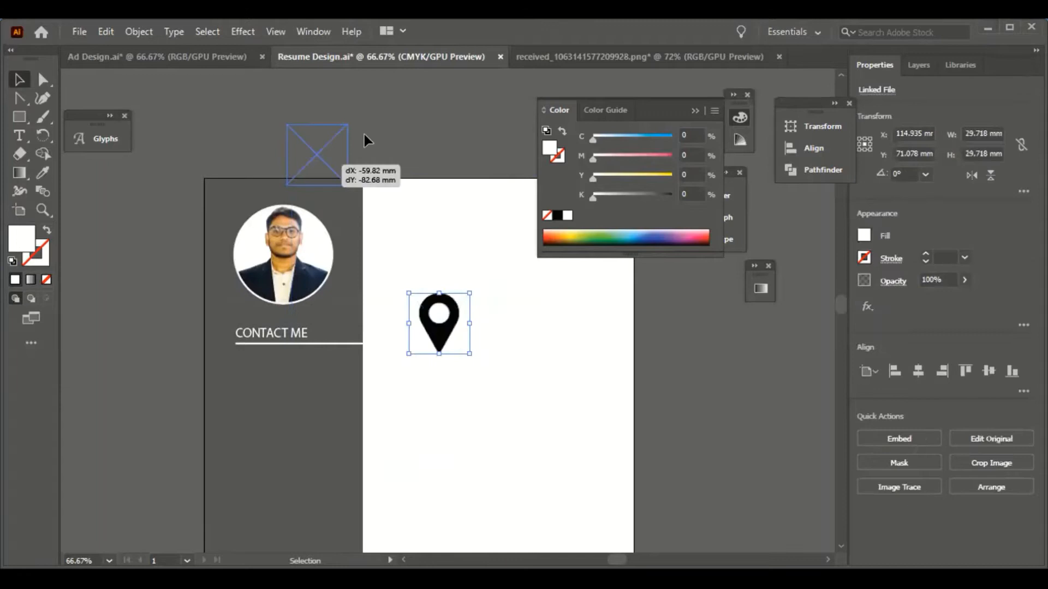
# - Image-trace the placed pin with Sketched Art, shrink it, and put it under CONTACT ME
pyautogui.moveTo(364, 135)
pyautogui.mouseDown()
pyautogui.moveTo(299, 141)
pyautogui.moveTo(382, 140)
pyautogui.mouseUp()
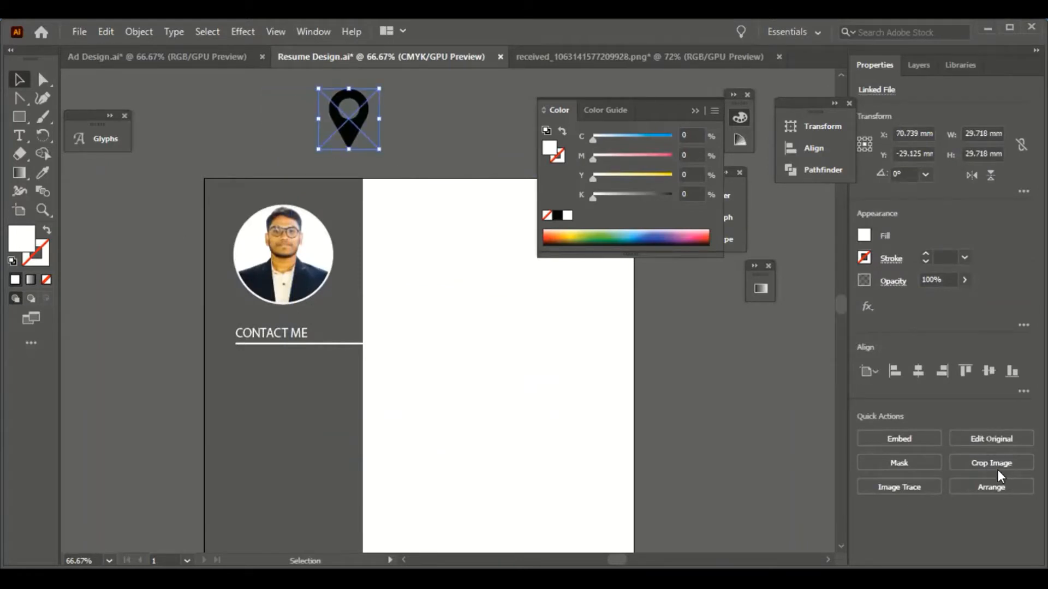
pyautogui.click(886, 485)
pyautogui.click(943, 423)
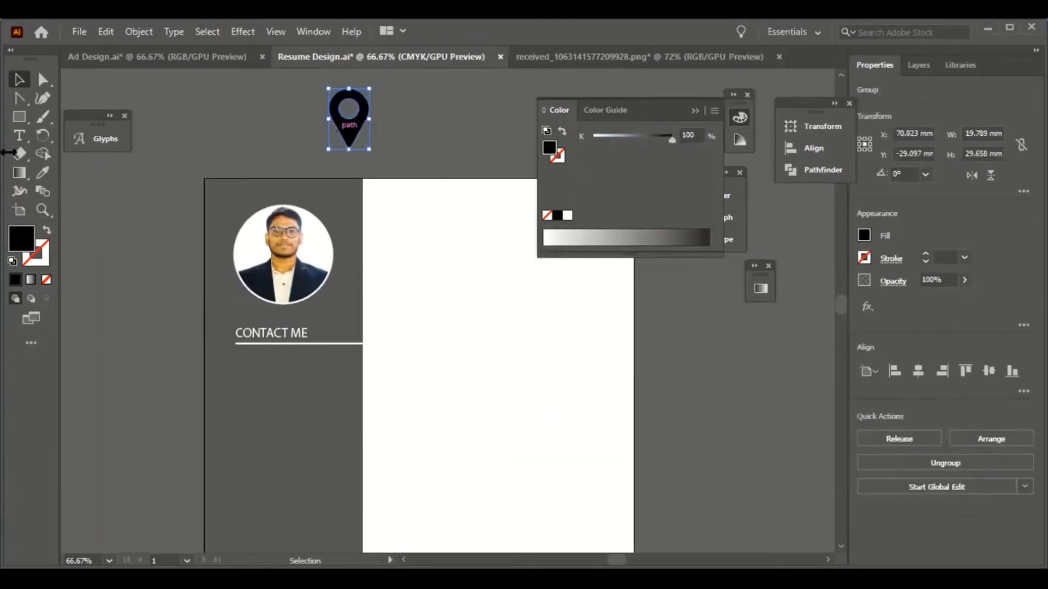
pyautogui.moveTo(370, 86); pyautogui.dragTo(234, 367)
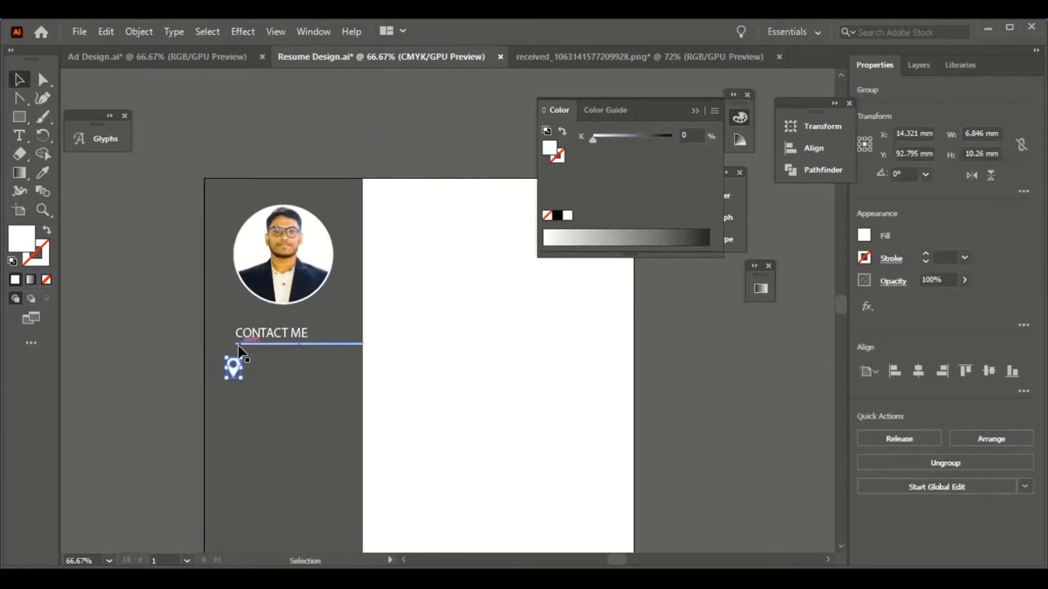
pyautogui.scroll(-4, 155, 302)
# - Add 'Dhaka' and 'Address' text labels and place Address beside the pin
pyautogui.moveTo(241, 209); pyautogui.dragTo(238, 213)
pyautogui.moveTo(234, 219); pyautogui.dragTo(231, 219)
pyautogui.click(19, 136)
pyautogui.click(117, 222)
pyautogui.write('D')
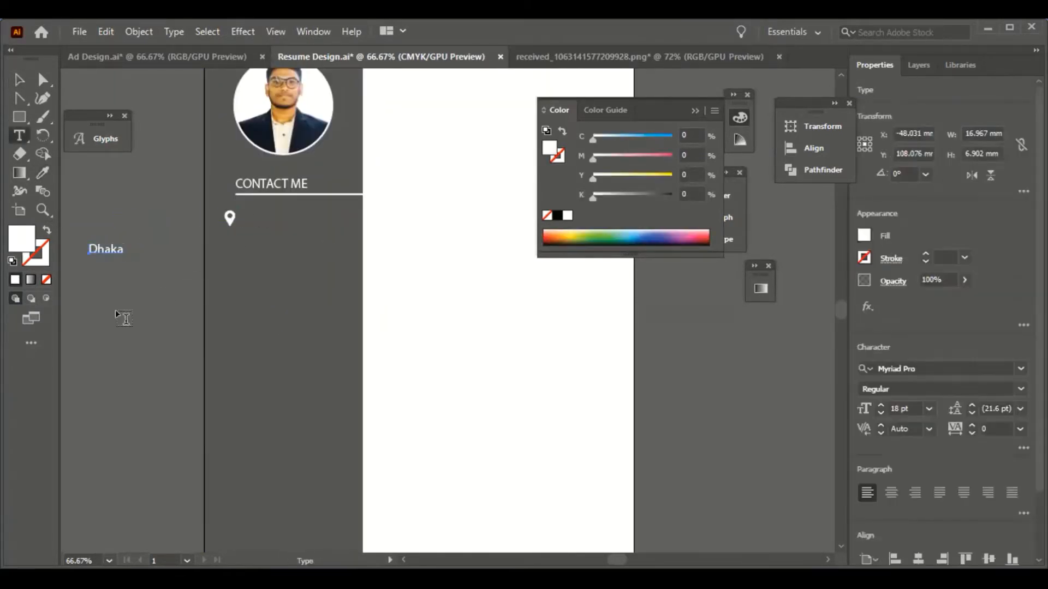
pyautogui.click(116, 309)
pyautogui.write('Ad')
pyautogui.moveTo(260, 217); pyautogui.dragTo(259, 217)
# - Make Address white in Calibri Bold and adjust the Dhaka text beneath it
pyautogui.click(879, 405)
pyautogui.click(879, 405)
pyautogui.click(879, 405)
pyautogui.click(879, 405)
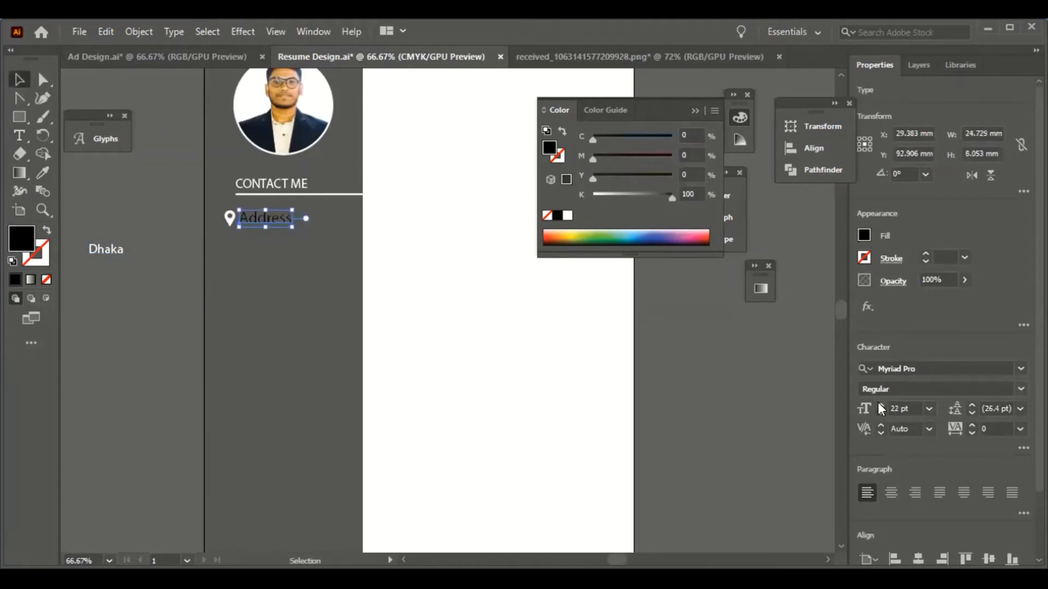
pyautogui.click(48, 170)
pyautogui.click(106, 249)
pyautogui.click(918, 368)
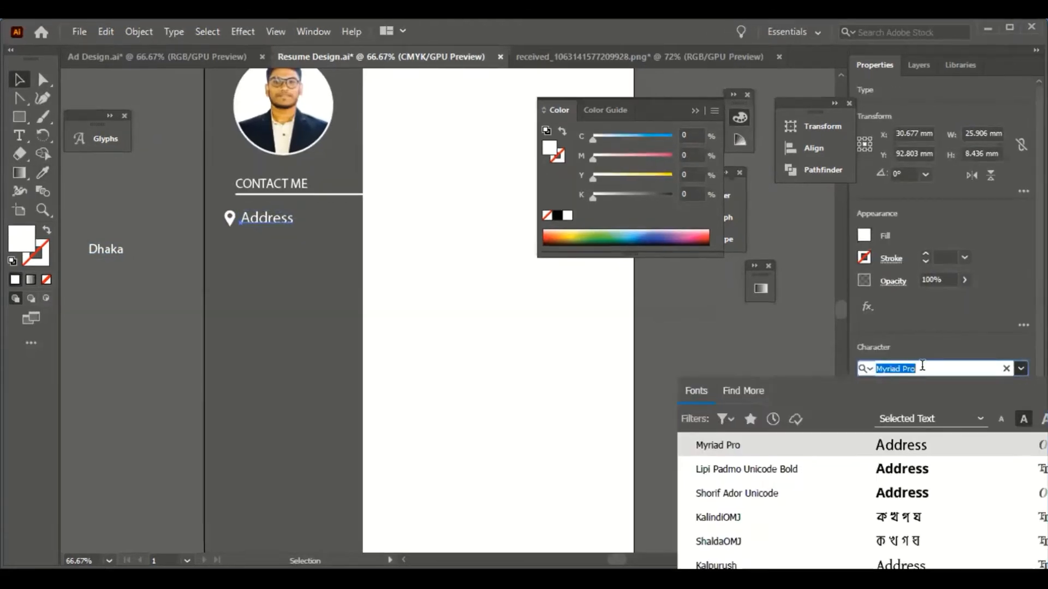
pyautogui.write('C')
pyautogui.click(791, 543)
pyautogui.click(187, 334)
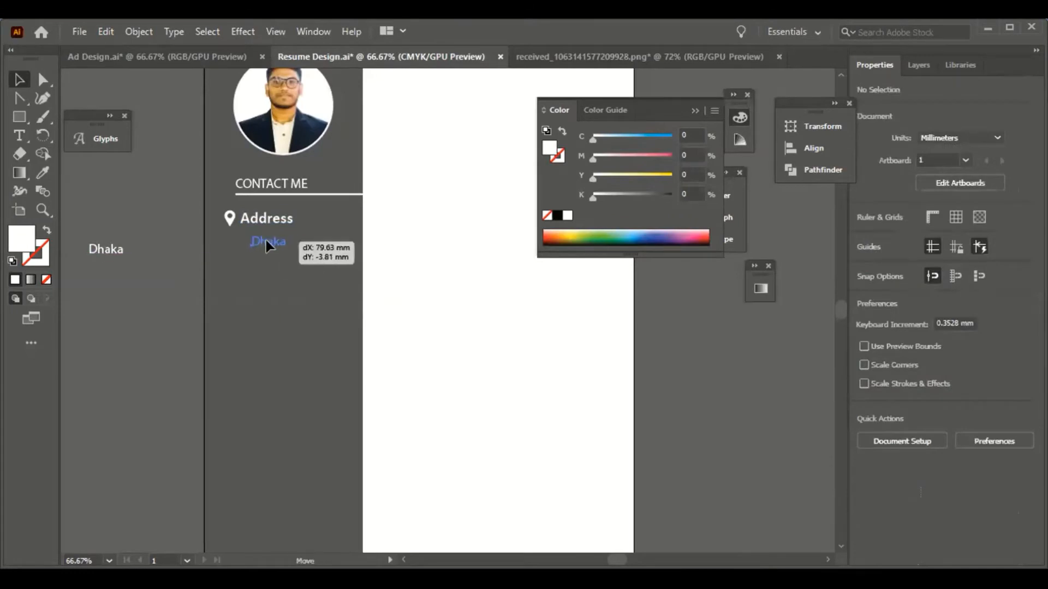
pyautogui.moveTo(266, 239); pyautogui.dragTo(255, 236)
pyautogui.click(162, 295)
pyautogui.scroll(-2, 162, 296)
pyautogui.scroll(3, 140, 342)
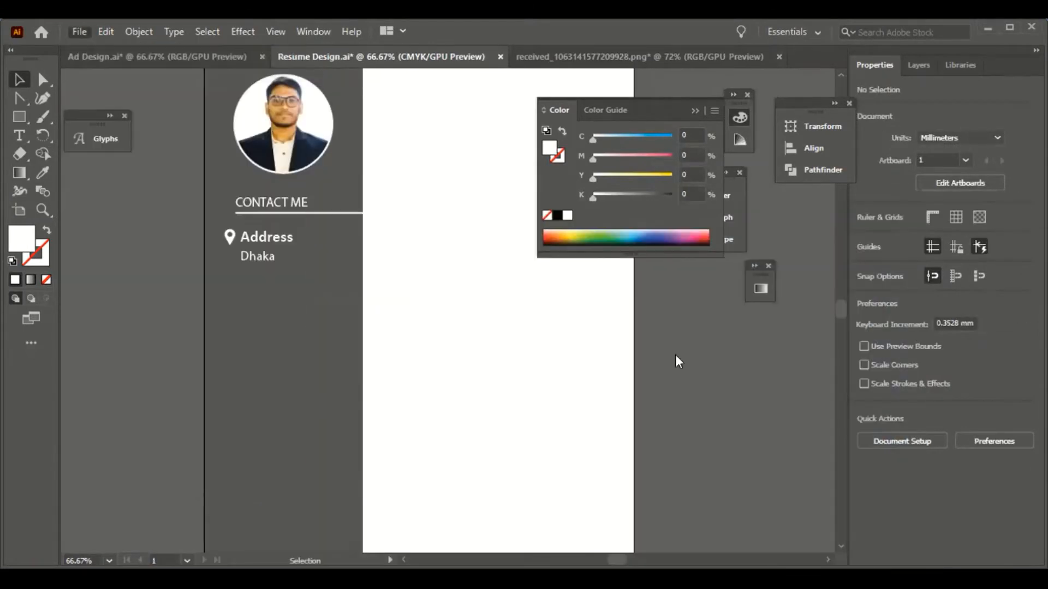
# - Open a file from disk, browsing to another drive
pyautogui.hotkey('ctrl', 'o')
pyautogui.click(90, 318)
pyautogui.click(99, 300)
# - Browse Local Disk (H:) to the Book_shop > Design > AI file folder
pyautogui.click(90, 99)
pyautogui.click(90, 99)
pyautogui.scroll(-5, 276, 311)
pyautogui.doubleClick(276, 311)
pyautogui.doubleClick(286, 188)
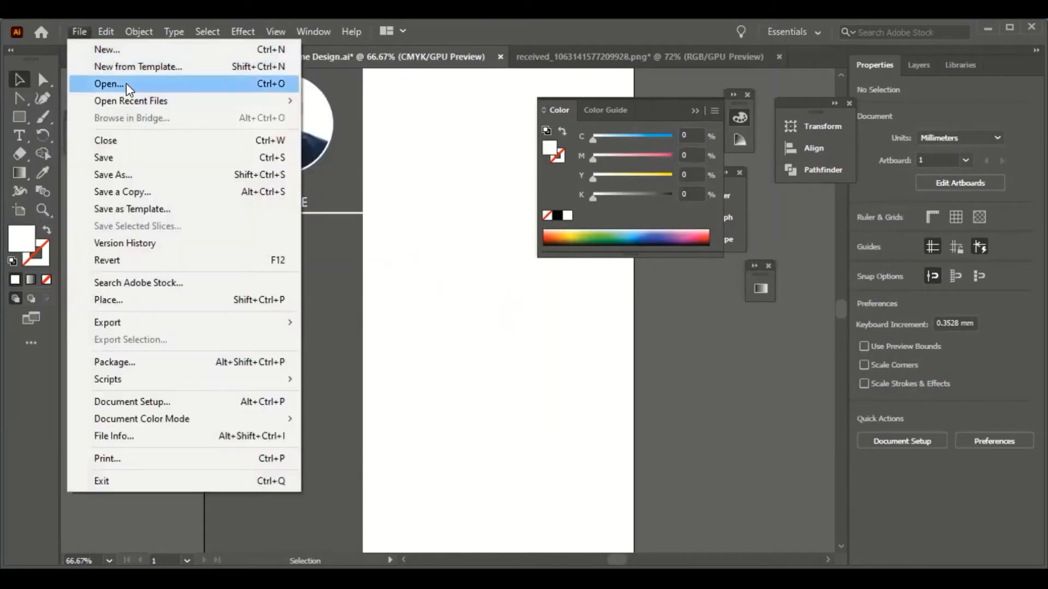
pyautogui.click(117, 82)
pyautogui.click(89, 99)
pyautogui.doubleClick(220, 283)
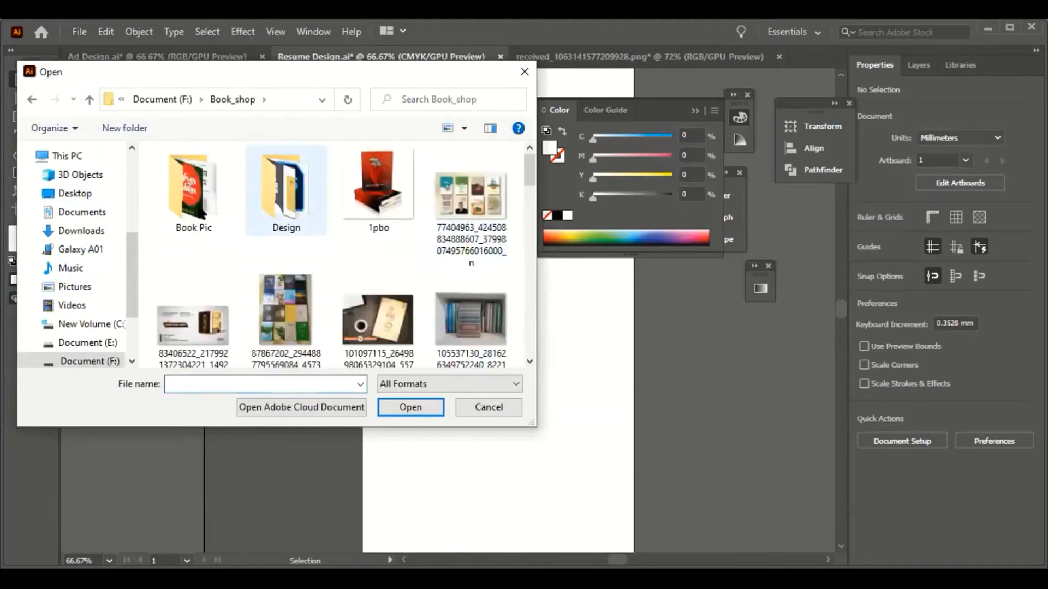
pyautogui.doubleClick(286, 191)
pyautogui.doubleClick(198, 209)
pyautogui.scroll(-3, 389, 240)
# - Open the Bookmark-01 design file in Illustrator
pyautogui.click(378, 191)
pyautogui.click(423, 404)
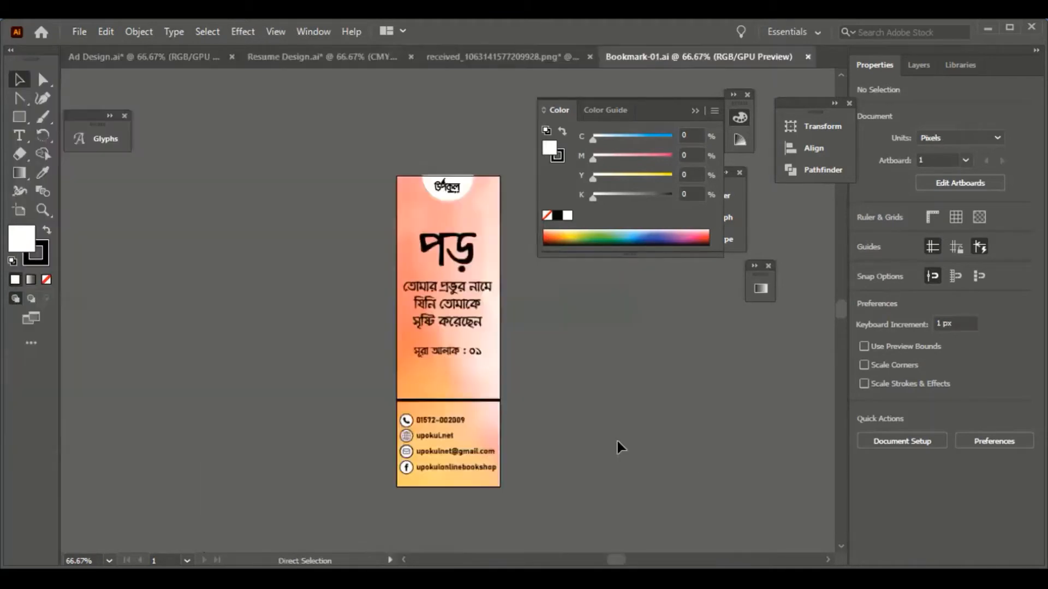
pyautogui.hotkey('ctrl', '=')
pyautogui.hotkey('ctrl', '=')
pyautogui.scroll(-4, 448, 393)
pyautogui.click(448, 349)
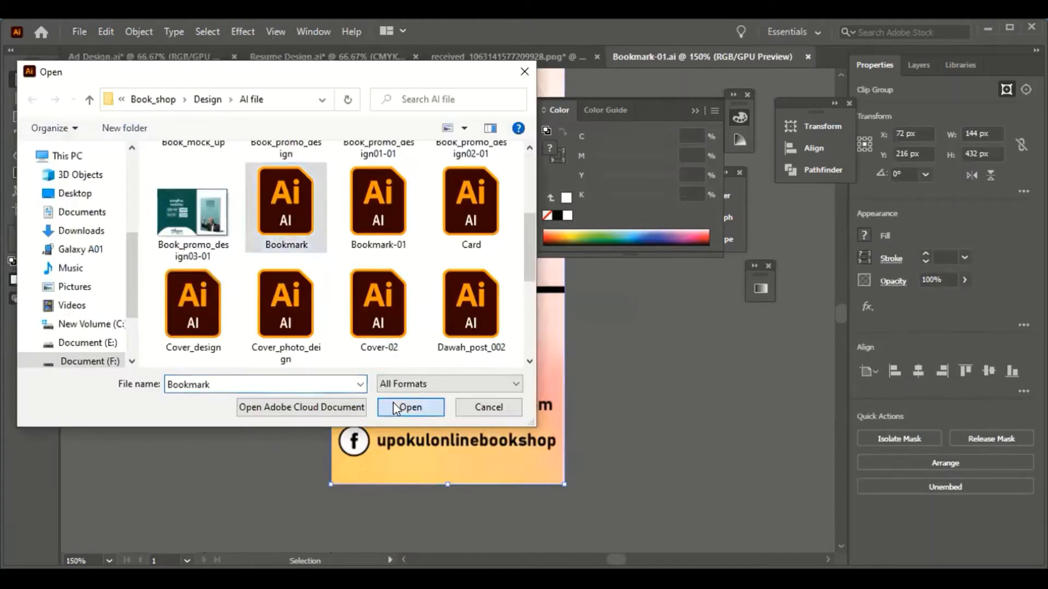
pyautogui.click(402, 404)
pyautogui.hotkey('alt', 'Tab')
pyautogui.hotkey('alt', 'Tab')
# - Ungroup the bookmark's phone icon and copy only the black handset shape
pyautogui.click(291, 354)
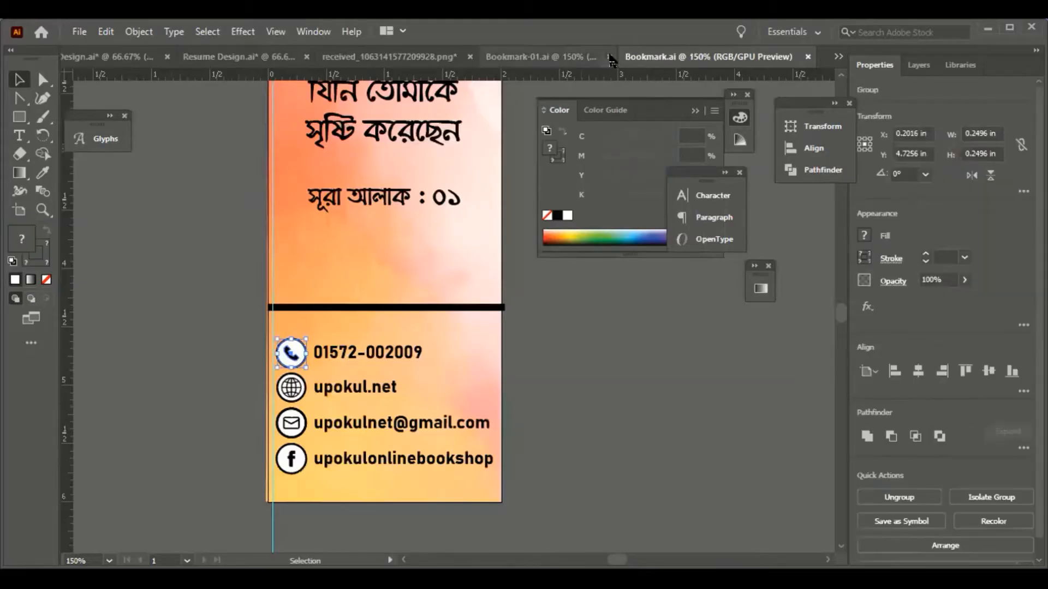
pyautogui.rightClick(294, 354)
pyautogui.click(339, 214)
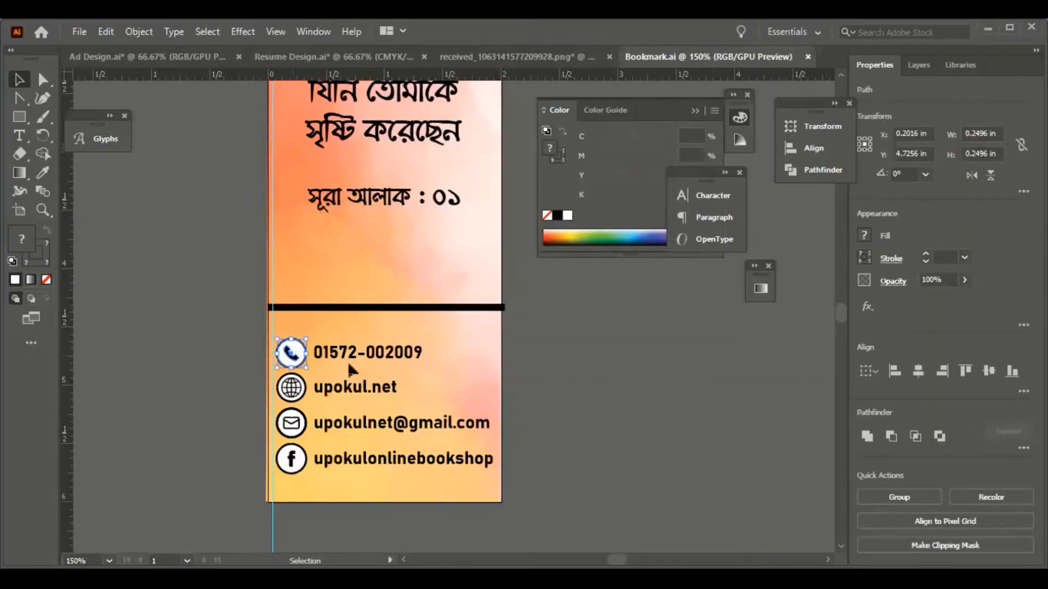
pyautogui.click(240, 360)
pyautogui.click(290, 354)
pyautogui.hotkey('ctrl', 'c')
# - Paste the handset into Resume Design, enlarge it, place it below Dhaka, eyedropper it white
pyautogui.click(326, 59)
pyautogui.hotkey('ctrl', 'v')
pyautogui.moveTo(452, 315)
pyautogui.mouseDown()
pyautogui.moveTo(463, 333)
pyautogui.moveTo(458, 323)
pyautogui.mouseUp()
pyautogui.moveTo(448, 312); pyautogui.dragTo(229, 285)
pyautogui.press('i')
pyautogui.click(446, 283)
pyautogui.press('v')
pyautogui.click(439, 352)
pyautogui.scroll(-1, 438, 352)
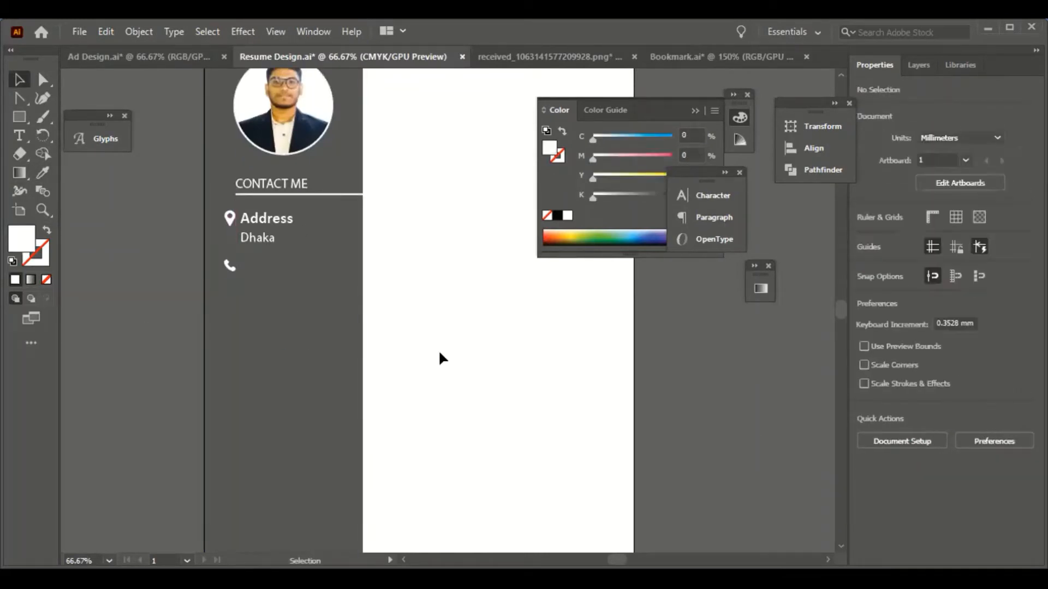
# - Place a 'Phone' label beside the handset icon and make it white like Address
pyautogui.click(111, 291)
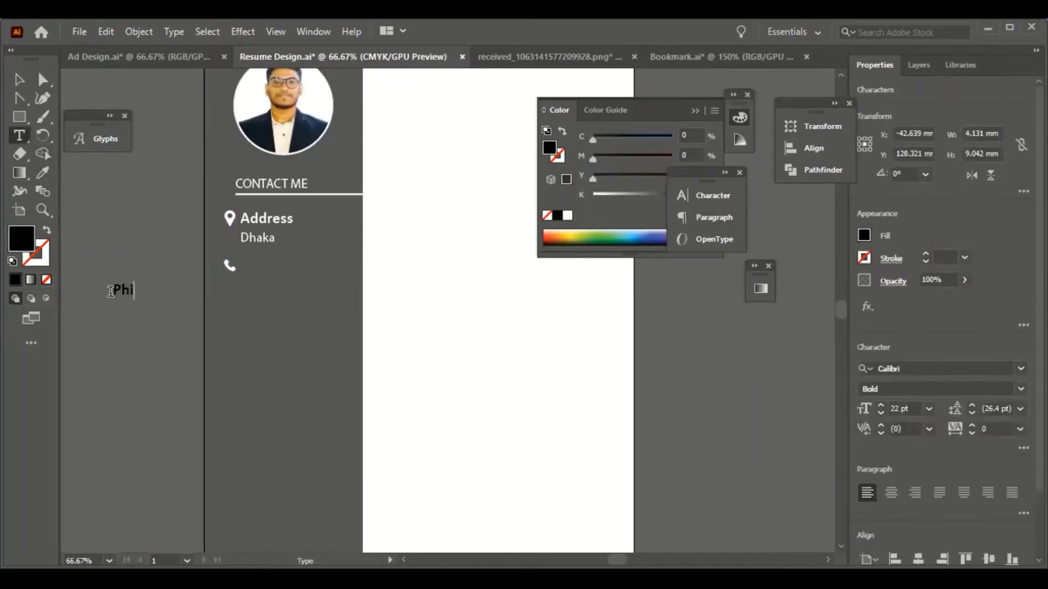
pyautogui.click(18, 80)
pyautogui.moveTo(139, 284); pyautogui.dragTo(271, 261)
pyautogui.click(44, 171)
pyautogui.click(252, 219)
# - Type the phone number, make it white, and place it under the Phone label
pyautogui.press('v')
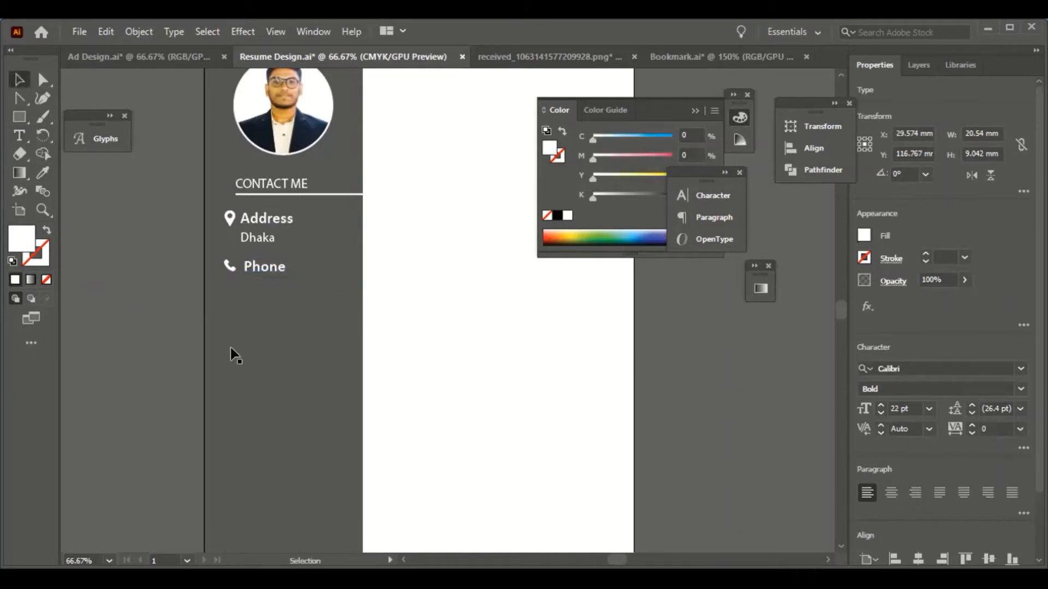
pyautogui.click(231, 349)
pyautogui.press('t')
pyautogui.click(136, 285)
pyautogui.write('012548')
pyautogui.click(262, 237)
pyautogui.press('v')
pyautogui.moveTo(149, 280); pyautogui.dragTo(257, 285)
# - Select the pin and handset icons together and turn on the rulers to check alignment
pyautogui.scroll(-1, 254, 268)
pyautogui.click(231, 201)
pyautogui.keyDown('shift'); pyautogui.click(230, 248); pyautogui.keyUp('shift')
pyautogui.hotkey('ctrl', 'r')
pyautogui.scroll(2, 483, 349)
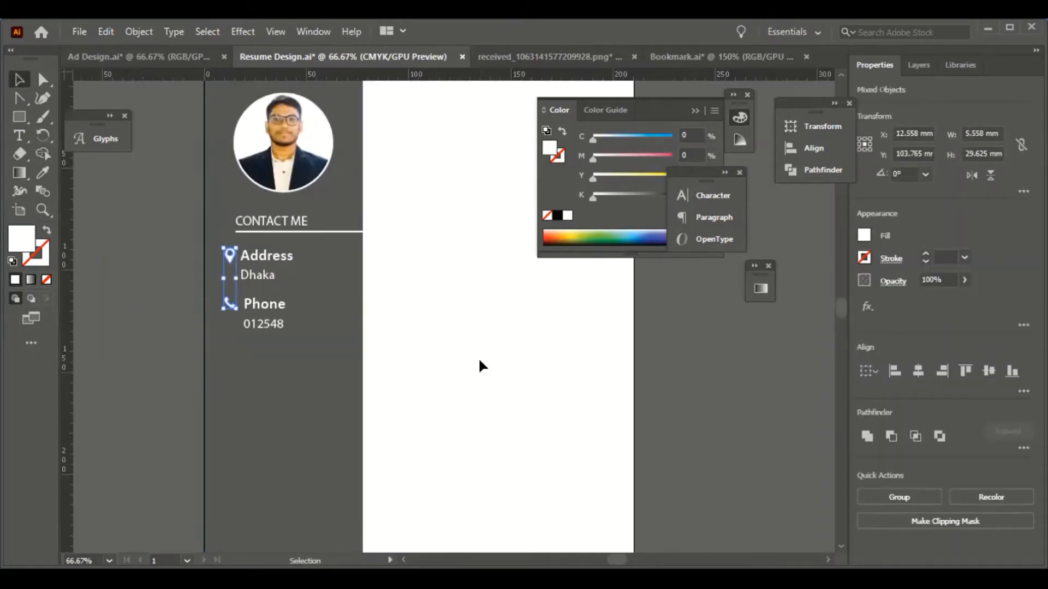
pyautogui.scroll(1, 320, 323)
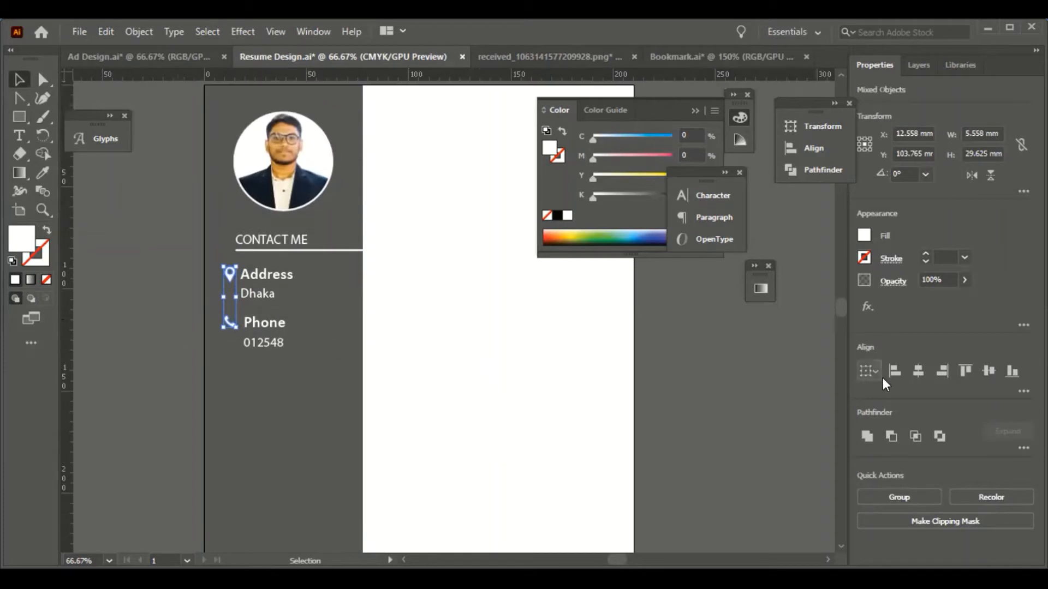
# - Nudge the phone number up so it lines up neatly under Phone
pyautogui.click(162, 336)
pyautogui.click(230, 322)
pyautogui.keyDown('shift'); pyautogui.click(265, 323); pyautogui.keyUp('shift')
pyautogui.click(116, 328)
pyautogui.scroll(-3, 264, 317)
pyautogui.click(271, 287)
pyautogui.press('Up')
pyautogui.press('Up')
pyautogui.press('Up')
pyautogui.click(155, 285)
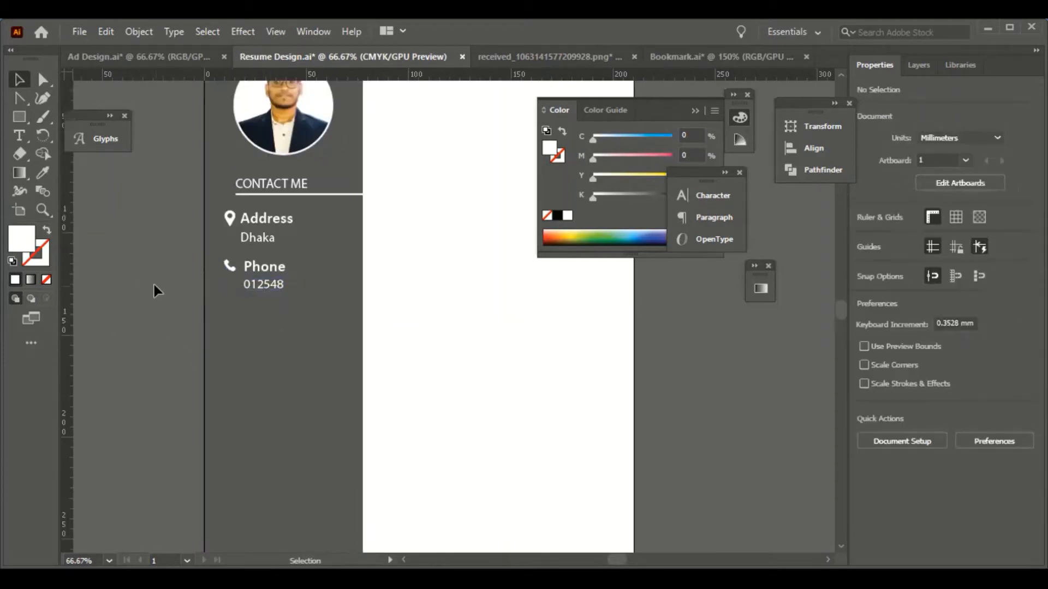
pyautogui.scroll(-3, 150, 321)
# - Duplicate the CONTACT ME heading below Phone, ungroup it and retype it as SKILLS
pyautogui.click(268, 127)
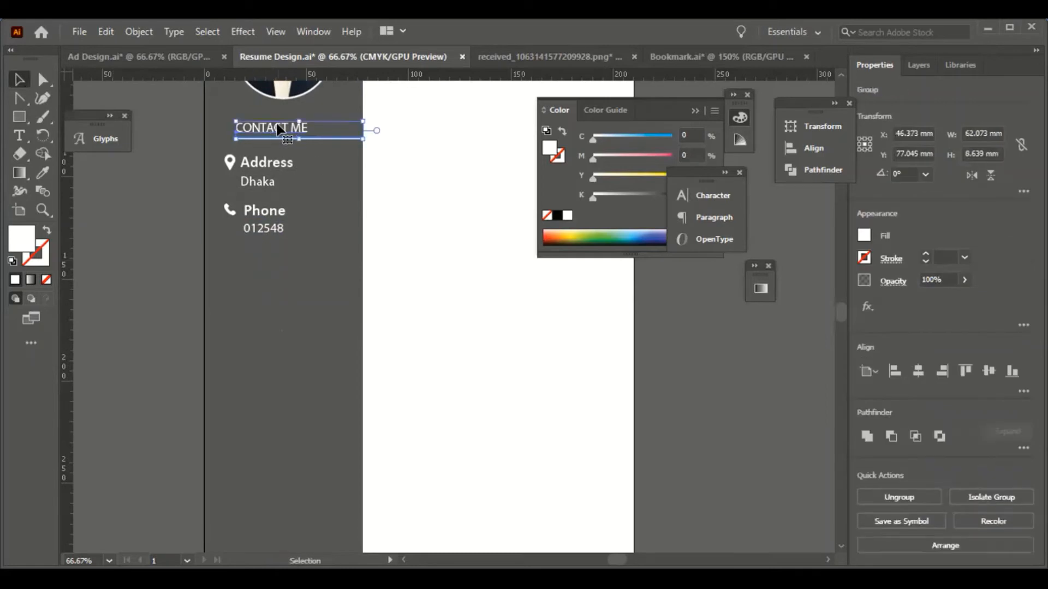
pyautogui.moveTo(278, 128); pyautogui.dragTo(278, 269)
pyautogui.rightClick(277, 269)
pyautogui.click(307, 399)
pyautogui.click(177, 333)
pyautogui.click(252, 268)
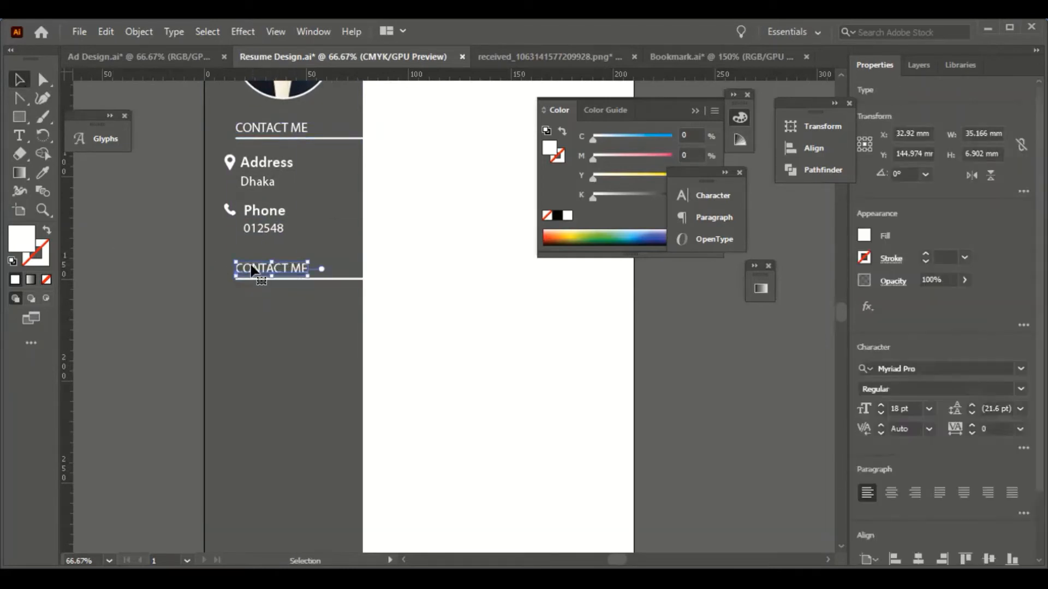
pyautogui.write('SKILLS')
pyautogui.click(20, 80)
pyautogui.click(141, 238)
pyautogui.scroll(-4, 142, 238)
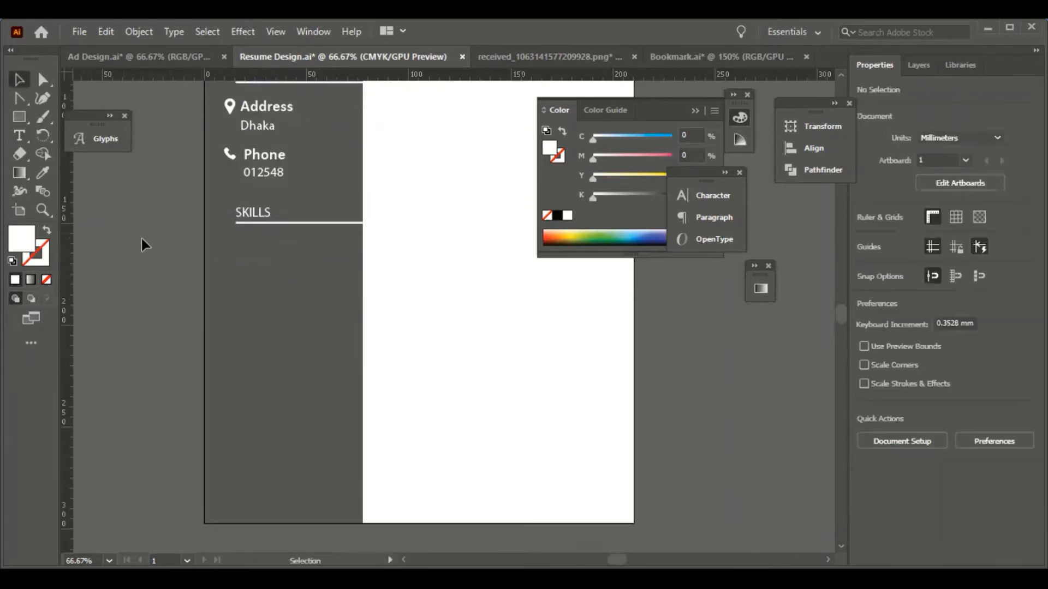
# - Add white PHOTOSHOP text and move it under the SKILLS heading
pyautogui.click(22, 134)
pyautogui.click(118, 232)
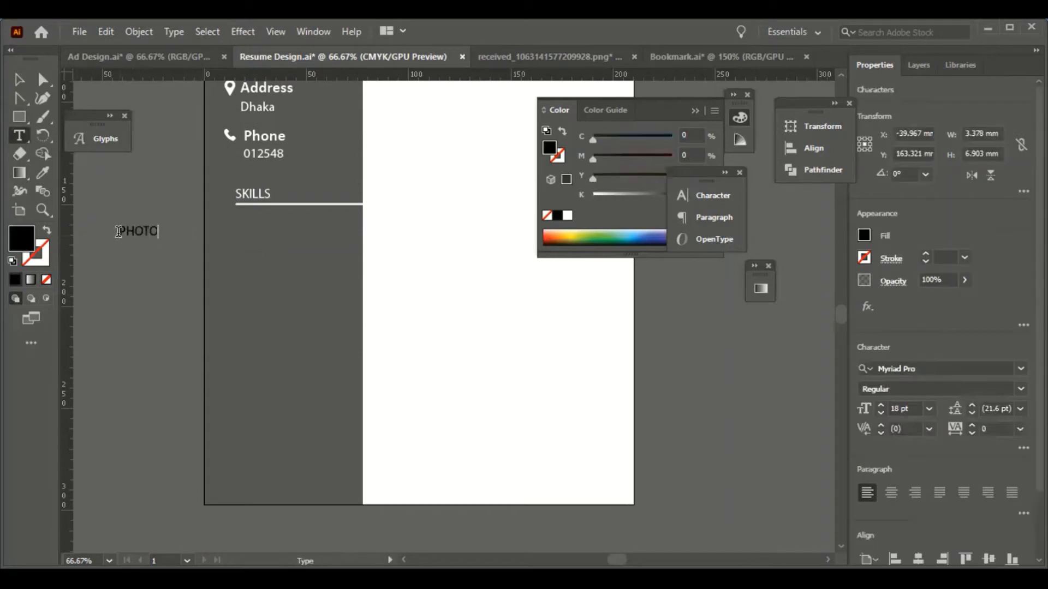
pyautogui.click(23, 85)
pyautogui.press('i')
pyautogui.click(255, 194)
pyautogui.press('v')
pyautogui.scroll(1, 261, 173)
pyautogui.press('i')
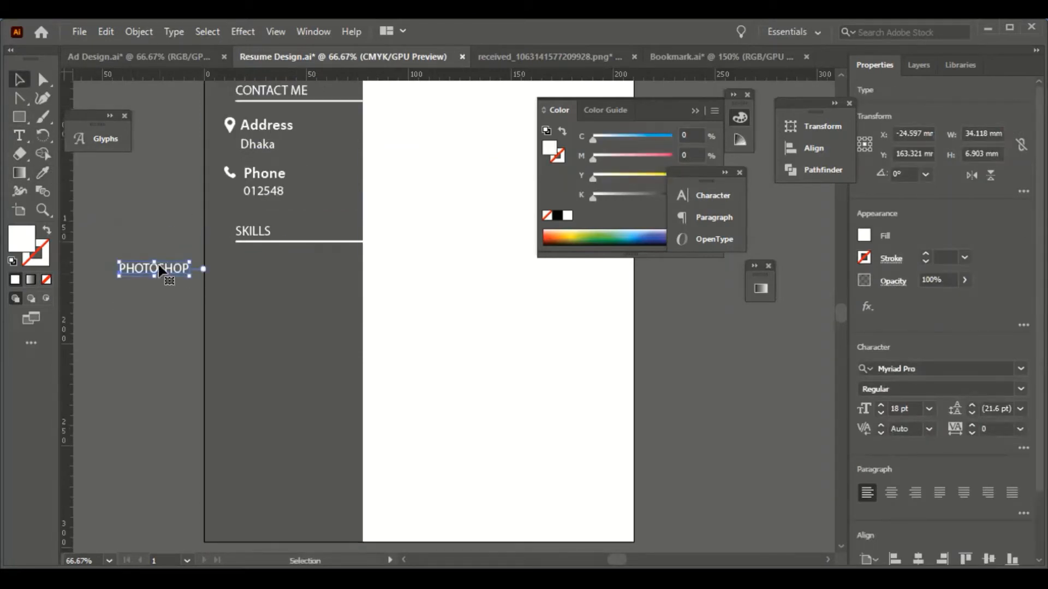
pyautogui.moveTo(161, 268); pyautogui.dragTo(275, 262)
# - Add ILLUSTATOR text beneath PHOTOSHOP and make it white to match
pyautogui.press('t')
pyautogui.click(138, 272)
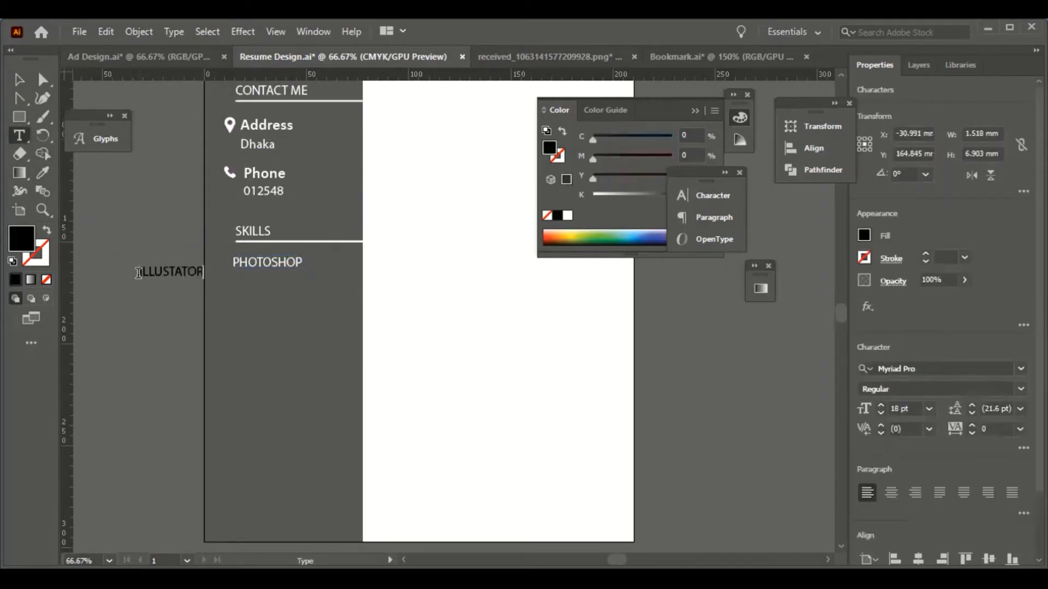
pyautogui.press('i')
pyautogui.click(267, 262)
pyautogui.press('v')
pyautogui.click(131, 299)
pyautogui.press('m')
pyautogui.scroll(-1, 232, 239)
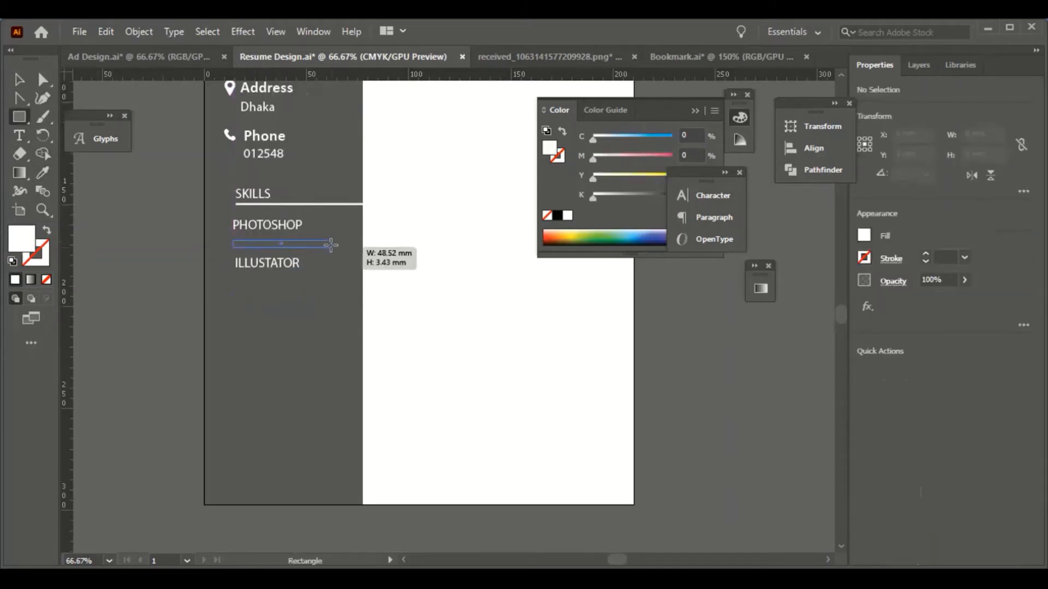
# - Draw an outlined bar under PHOTOSHOP and overlay a shorter solid-filled bar on it
pyautogui.moveTo(331, 245); pyautogui.dragTo(196, 303)
pyautogui.click(47, 231)
pyautogui.click(24, 83)
pyautogui.click(142, 218)
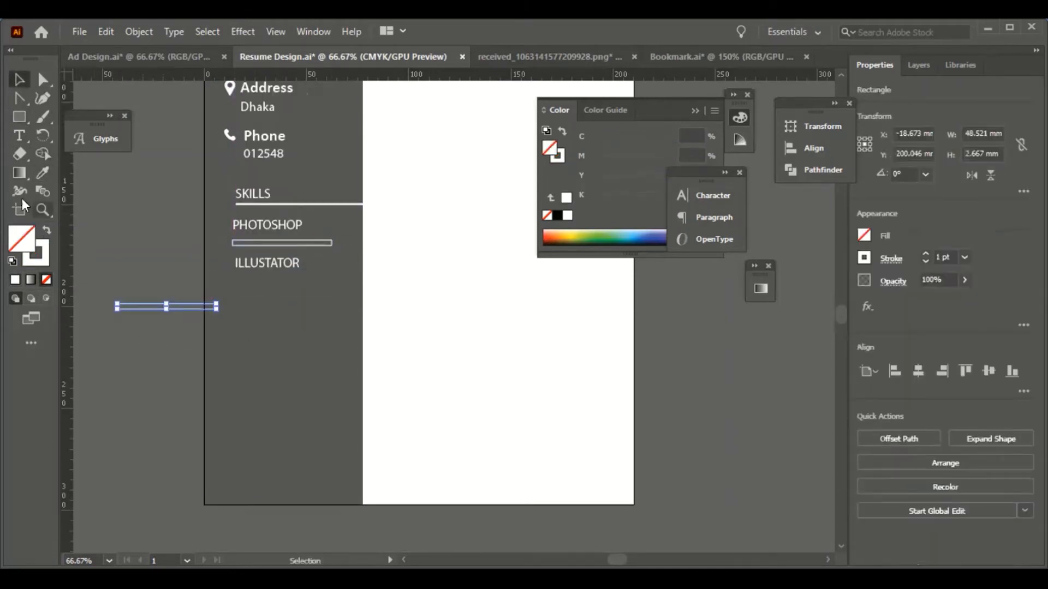
pyautogui.click(47, 231)
pyautogui.hotkey('ctrl', '+')
pyautogui.hotkey('ctrl', '+')
pyautogui.hotkey('ctrl', '+')
pyautogui.hotkey('ctrl', '+')
pyautogui.hotkey('ctrl', '+')
pyautogui.moveTo(745, 315); pyautogui.dragTo(566, 320)
pyautogui.hotkey('ctrl', '-')
pyautogui.hotkey('ctrl', '-')
pyautogui.hotkey('ctrl', '-')
pyautogui.scroll(3, 653, 474)
pyautogui.moveTo(489, 477); pyautogui.dragTo(751, 333)
pyautogui.click(523, 404)
# - Lock the dark sidebar background with Ctrl+2
pyautogui.moveTo(726, 505); pyautogui.dragTo(305, 427)
pyautogui.click(388, 410)
pyautogui.hotkey('ctrl', '-')
pyautogui.hotkey('ctrl', '-')
pyautogui.hotkey('ctrl', '-')
pyautogui.moveTo(497, 466); pyautogui.dragTo(369, 462)
pyautogui.click(729, 394)
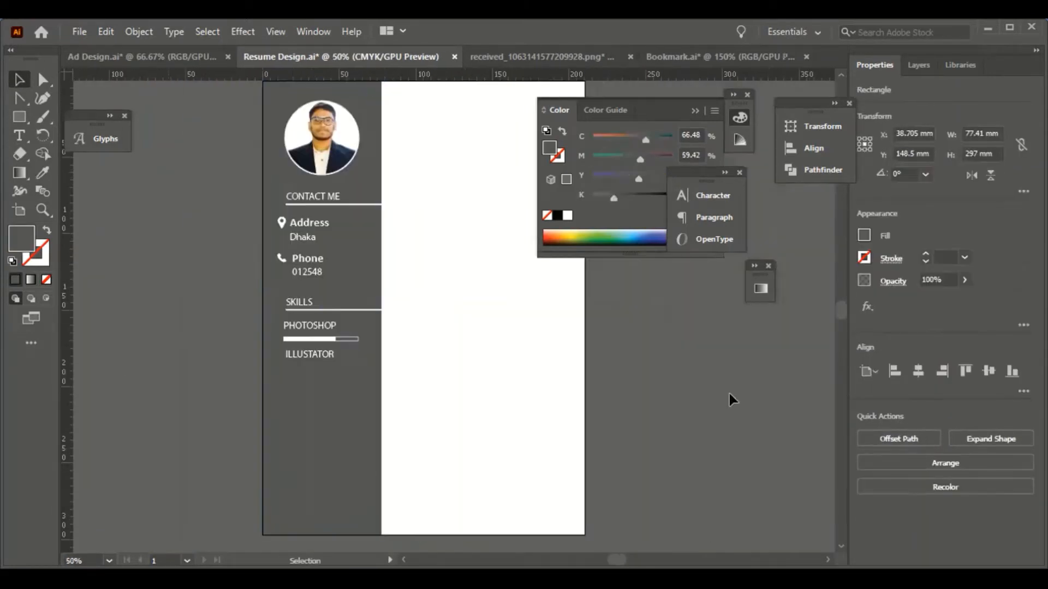
pyautogui.click(314, 410)
pyautogui.hotkey('ctrl', '2')
pyautogui.click(919, 65)
pyautogui.scroll(-1, 341, 313)
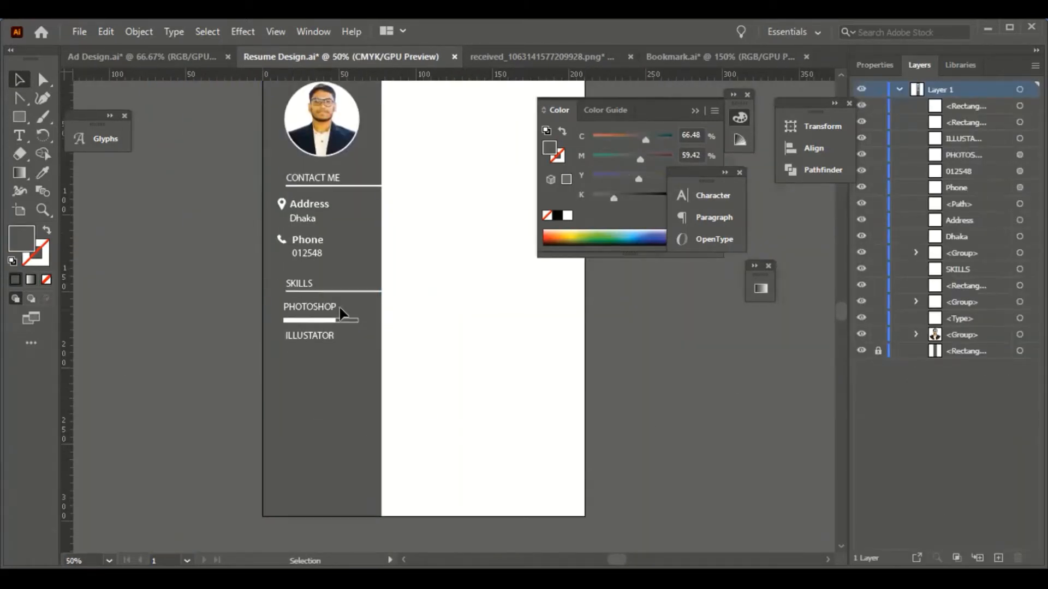
# - Group the two bar pieces and drag a copy under ILLUSTATOR
pyautogui.hotkey('ctrl', '+')
pyautogui.hotkey('ctrl', '+')
pyautogui.click(195, 329)
pyautogui.keyDown('shift'); pyautogui.click(245, 330); pyautogui.keyUp('shift')
pyautogui.hotkey('ctrl', 'g')
pyautogui.moveTo(211, 331); pyautogui.dragTo(210, 386)
pyautogui.click(400, 397)
# - Left-align the PHOTOSHOP and ILLUSTATOR skill bars, then zoom out to review
pyautogui.scroll(-3, 400, 398)
pyautogui.click(205, 272)
pyautogui.keyDown('shift'); pyautogui.click(204, 217); pyautogui.keyUp('shift')
pyautogui.click(874, 65)
pyautogui.click(897, 372)
pyautogui.click(382, 426)
pyautogui.hotkey('ctrl', '-')
pyautogui.hotkey('ctrl', '-')
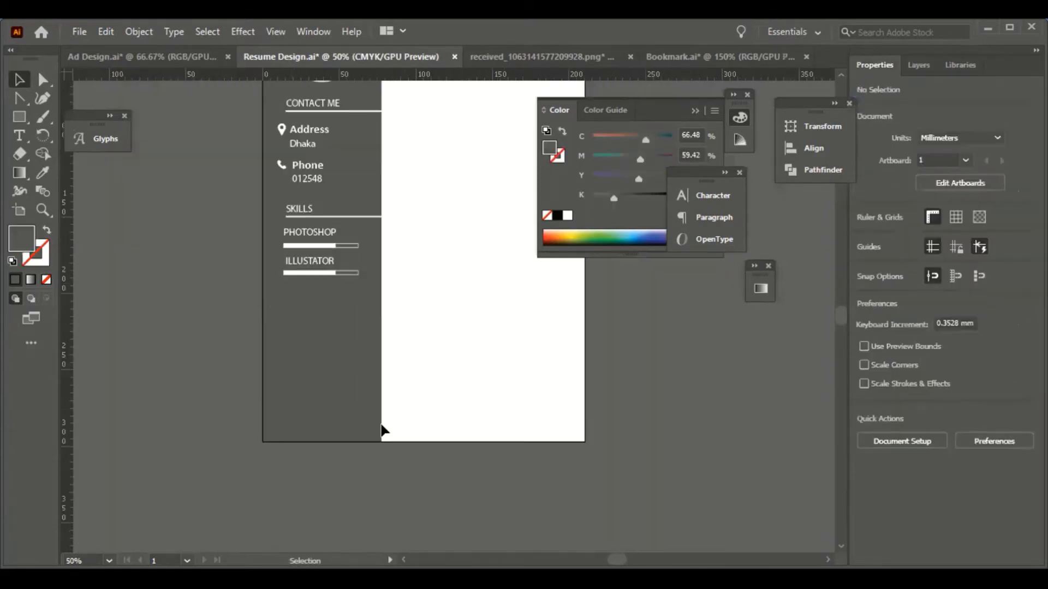
pyautogui.scroll(2, 382, 426)
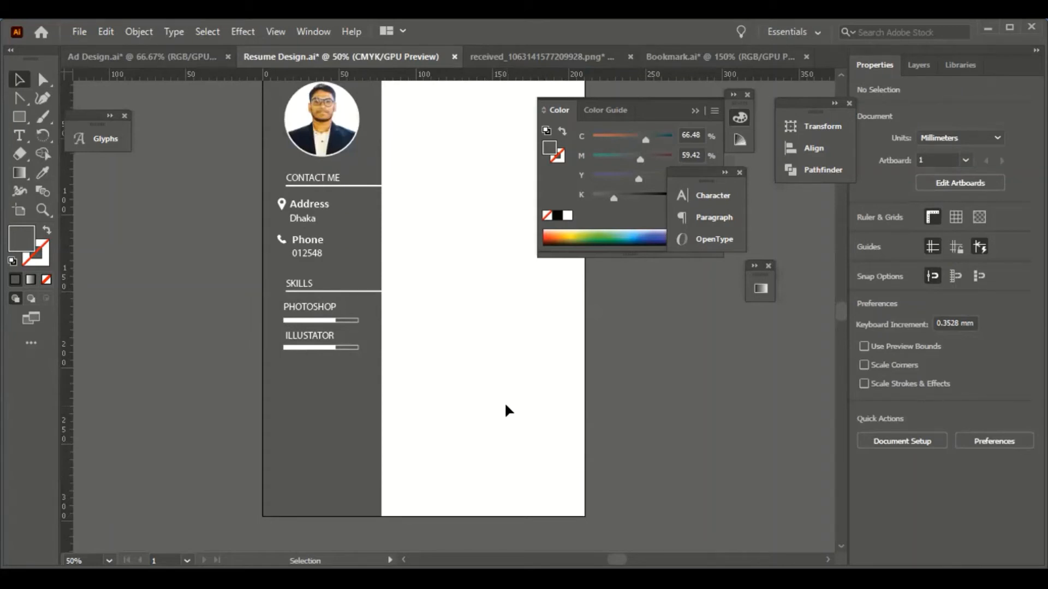
pyautogui.scroll(-1, 635, 487)
pyautogui.scroll(2, 168, 343)
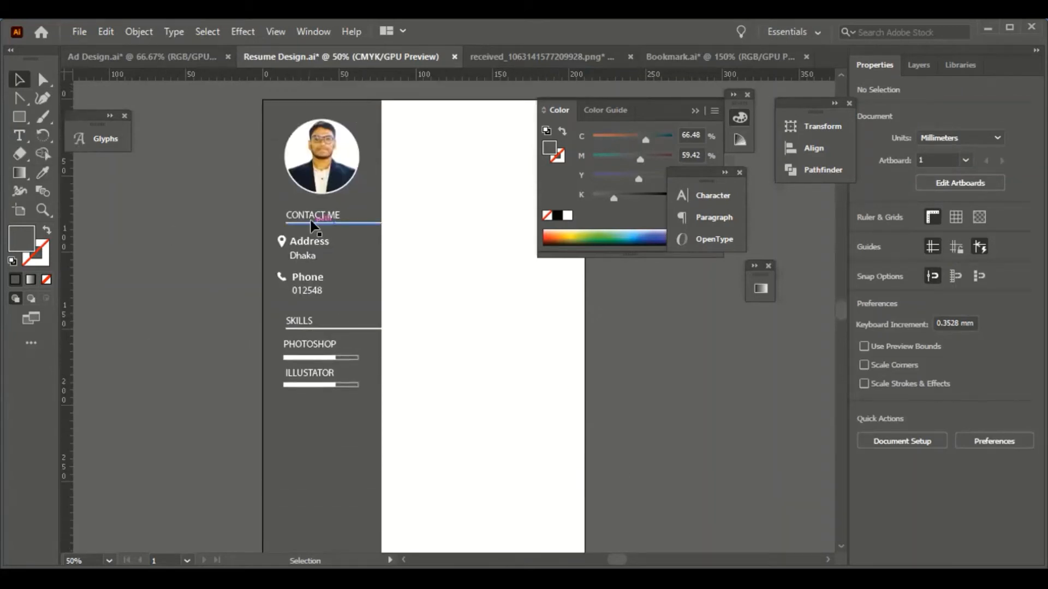
pyautogui.moveTo(313, 224); pyautogui.dragTo(320, 415)
# - Rename the copied CONTACT heading to FOLLOW ME
pyautogui.scroll(-2, 320, 415)
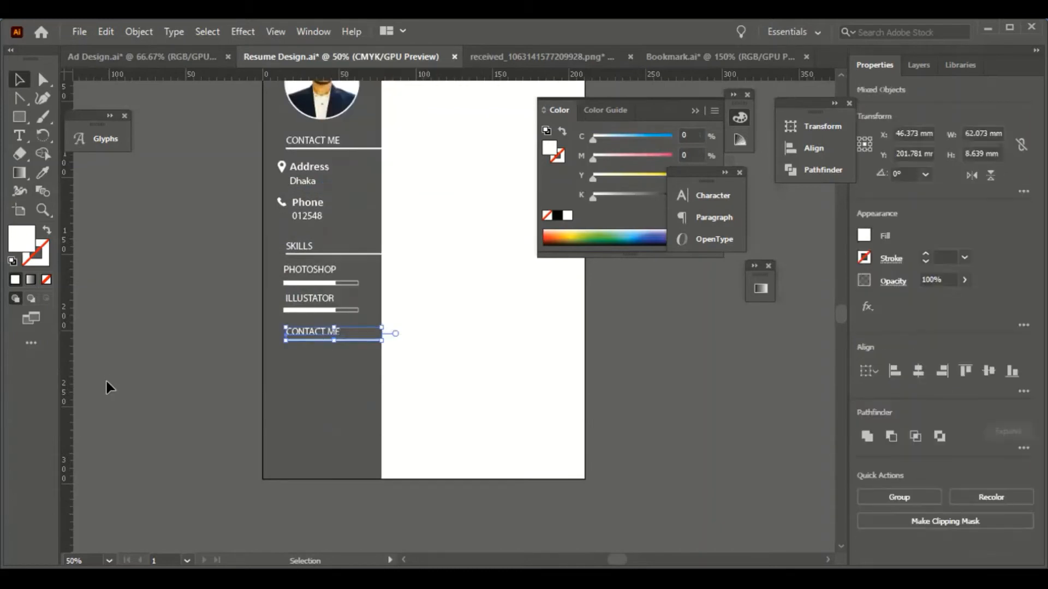
pyautogui.hotkey('ctrl', '+')
pyautogui.doubleClick(423, 311)
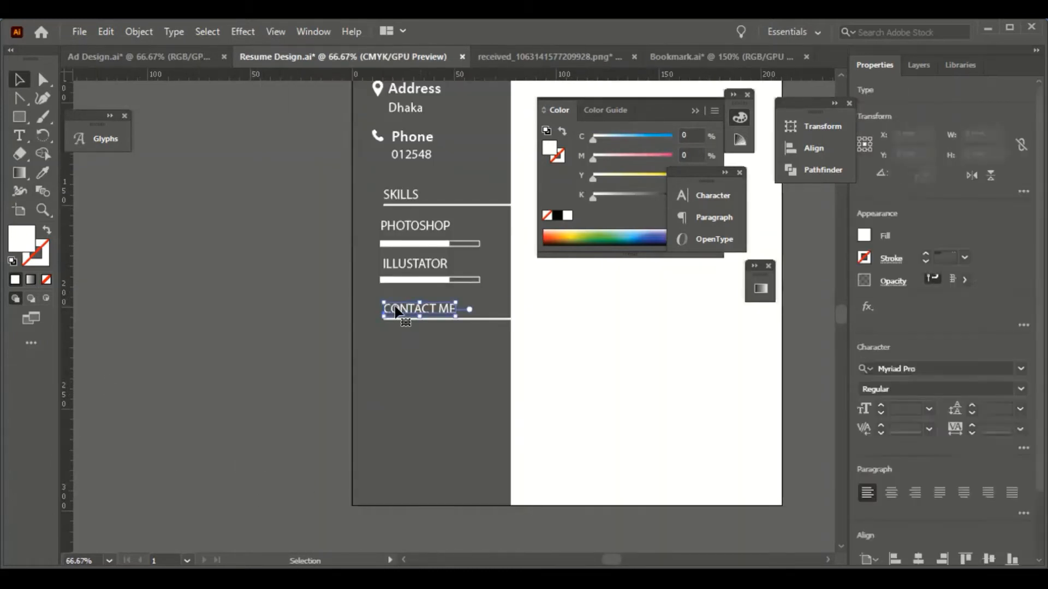
pyautogui.doubleClick(406, 309)
pyautogui.scroll(-4, 470, 315)
pyautogui.press('Escape')
pyautogui.click(222, 304)
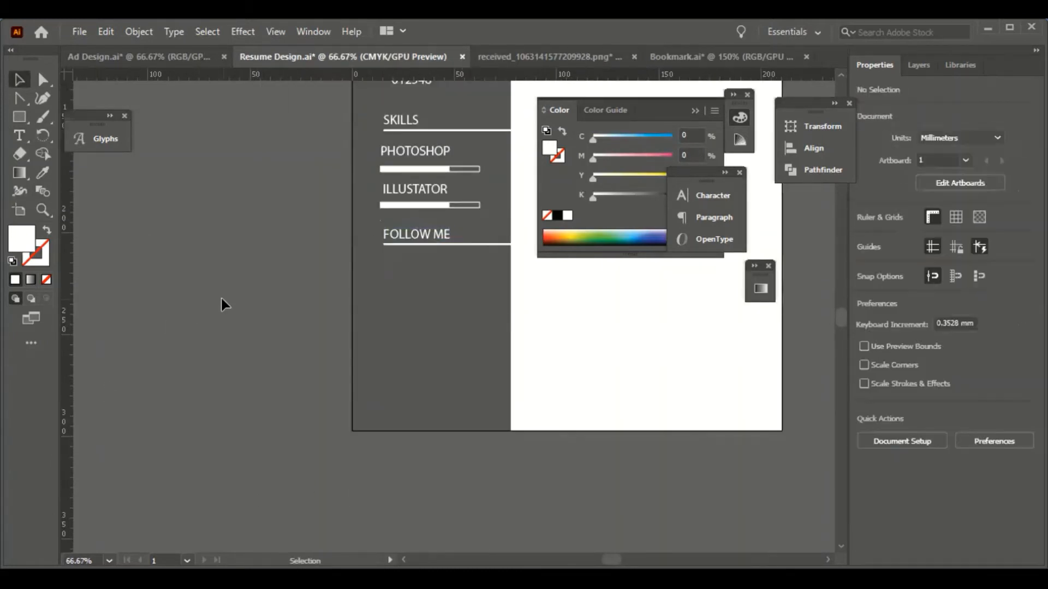
# - Add a Fiverr text line under the FOLLOW ME heading
pyautogui.scroll(3, 223, 304)
pyautogui.press('t')
pyautogui.click(211, 250)
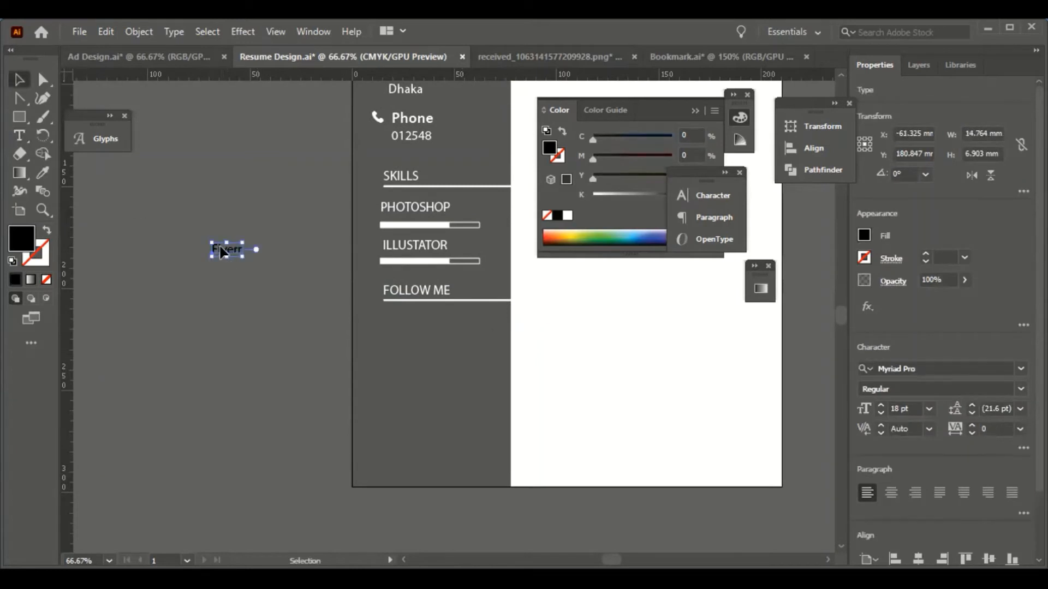
pyautogui.moveTo(222, 251); pyautogui.dragTo(397, 322)
pyautogui.click(506, 339)
# - Add a Facebook line below Fiverr, fix the 'Facabook' typo, and make it white
pyautogui.scroll(-1, 506, 339)
pyautogui.press('t')
pyautogui.click(192, 216)
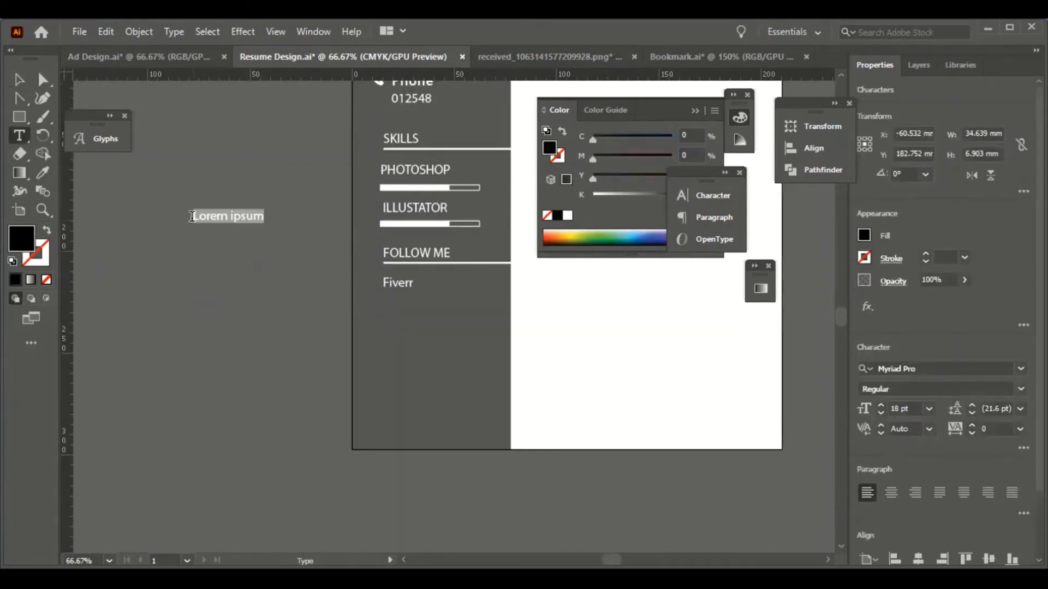
pyautogui.press('BackSpace')
pyautogui.write('e')
pyautogui.click(19, 80)
pyautogui.moveTo(218, 216); pyautogui.dragTo(420, 309)
pyautogui.click(398, 247)
pyautogui.scroll(12, 657, 426)
pyautogui.scroll(-4, 474, 419)
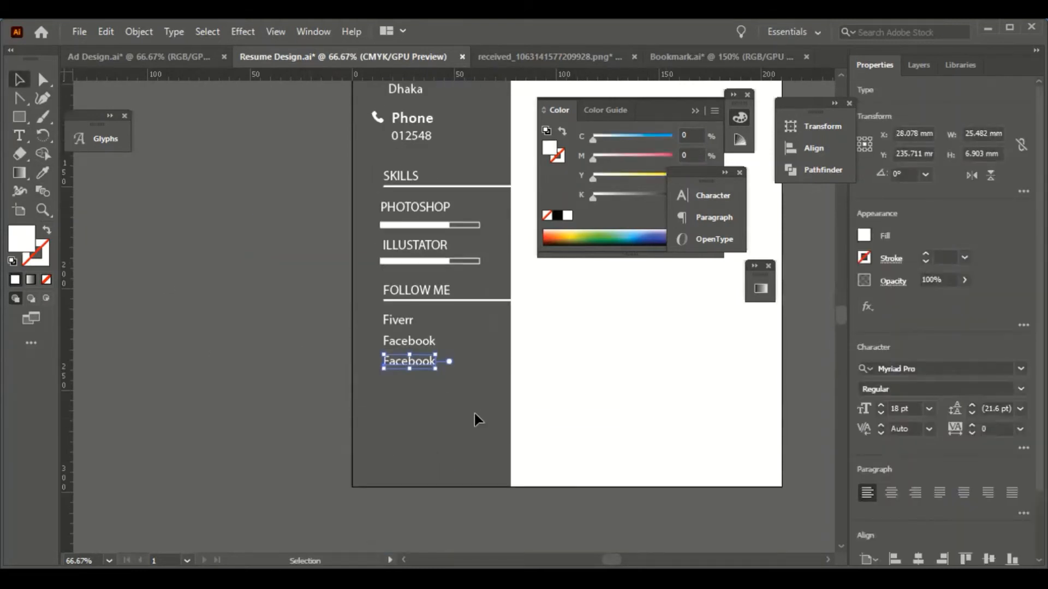
# - Add the Facebook profile address below it and match its white style with the Eyedropper
pyautogui.click(19, 136)
pyautogui.click(187, 271)
pyautogui.write('www.fb.com/')
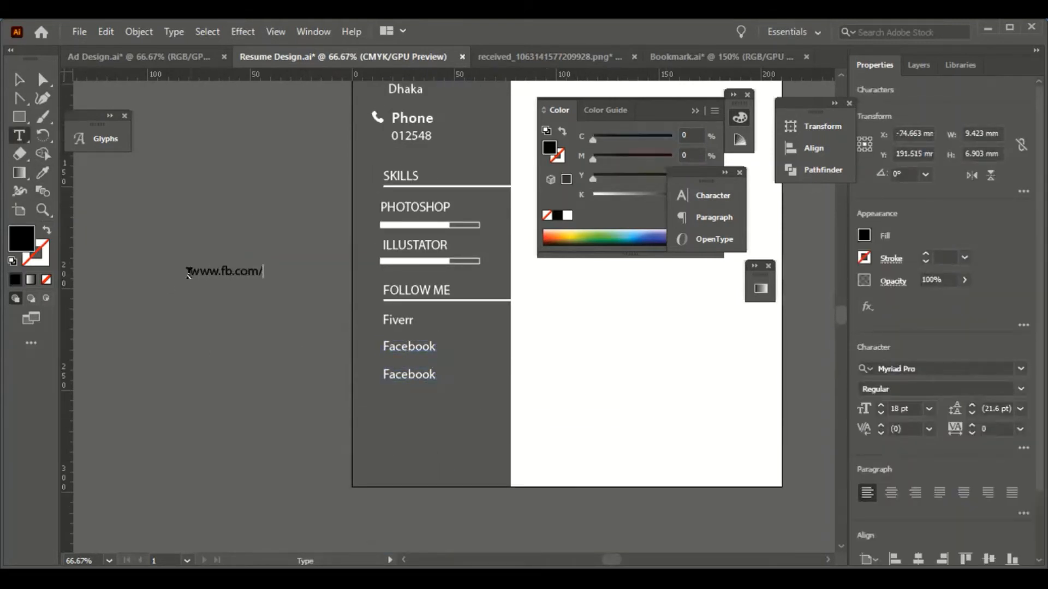
pyautogui.moveTo(283, 271); pyautogui.dragTo(477, 361)
pyautogui.press('i')
pyautogui.click(575, 327)
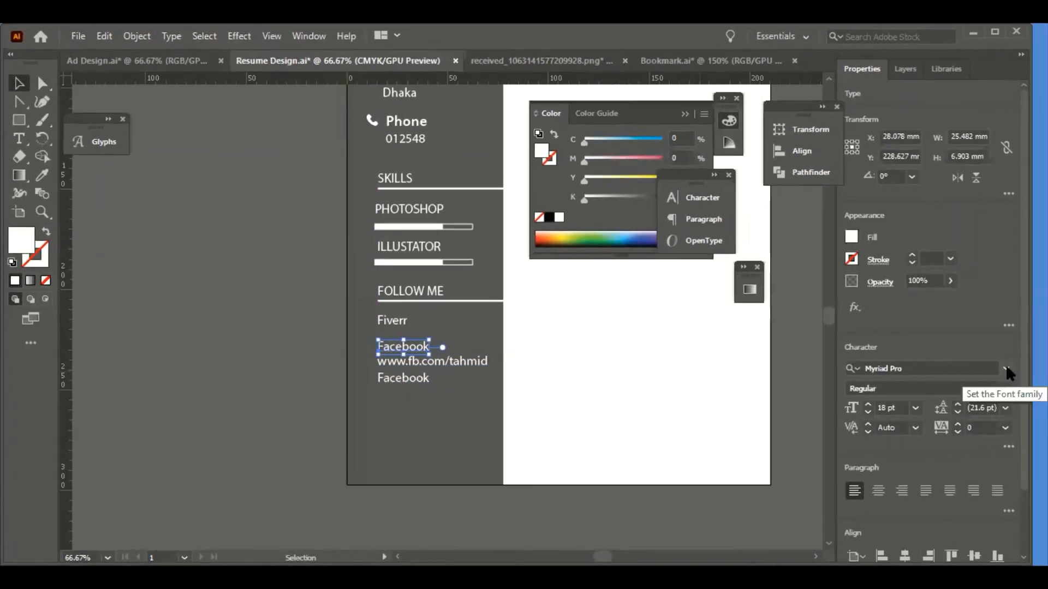
pyautogui.scroll(1, 723, 392)
pyautogui.click(1020, 369)
# - Set the first Facebook label to Myriad Variable Concept Bold
pyautogui.click(931, 526)
pyautogui.click(1000, 389)
pyautogui.click(900, 180)
pyautogui.click(309, 453)
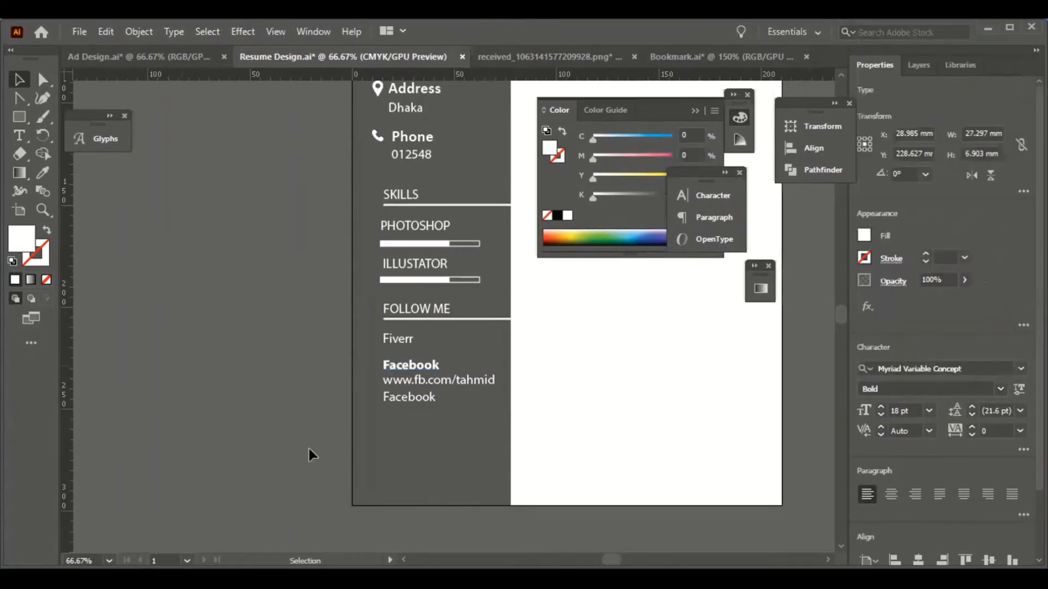
# - Type the owner's name at the top of the white column
pyautogui.scroll(1, 491, 415)
pyautogui.scroll(-2, 538, 431)
pyautogui.scroll(14, 538, 430)
pyautogui.hscroll(12, 454, 423)
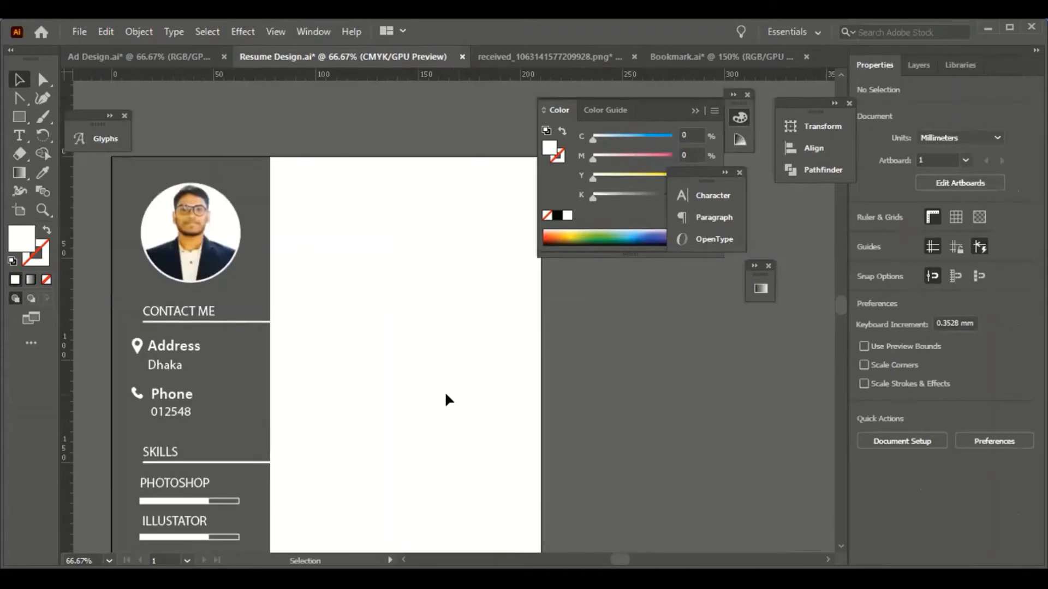
pyautogui.scroll(1, 446, 400)
pyautogui.press('t')
pyautogui.click(307, 203)
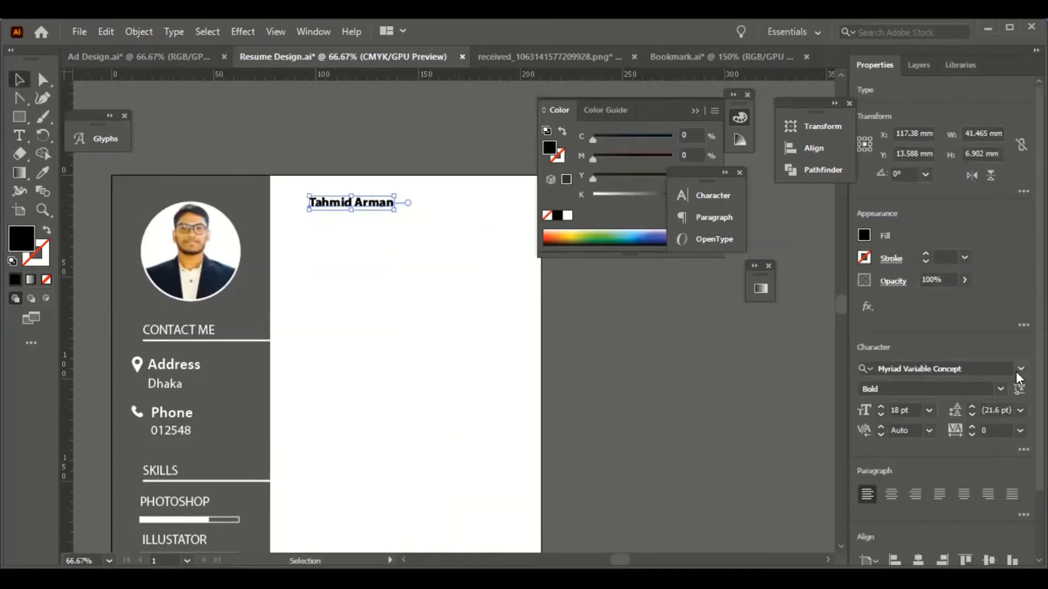
# - Set the name in Bahnschrift Bold with All Caps
pyautogui.click(1018, 369)
pyautogui.scroll(-2, 952, 546)
pyautogui.click(927, 540)
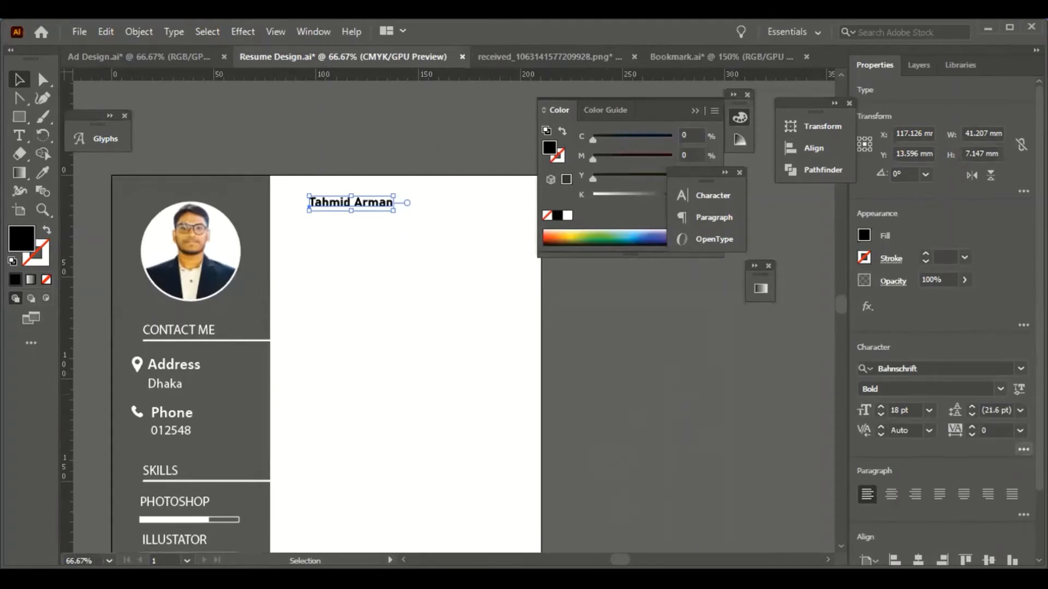
pyautogui.click(1024, 450)
pyautogui.click(869, 406)
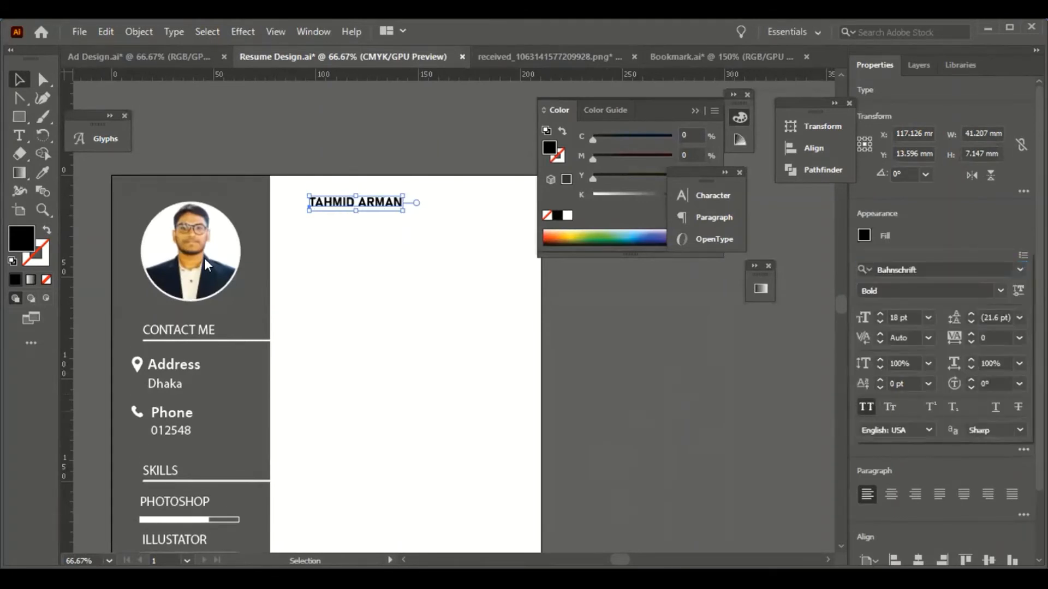
pyautogui.click(435, 330)
# - Add the job title 'Graphics Designer' under the name
pyautogui.scroll(1, 435, 330)
pyautogui.press('t')
pyautogui.click(346, 273)
pyautogui.write('Graphics Designer')
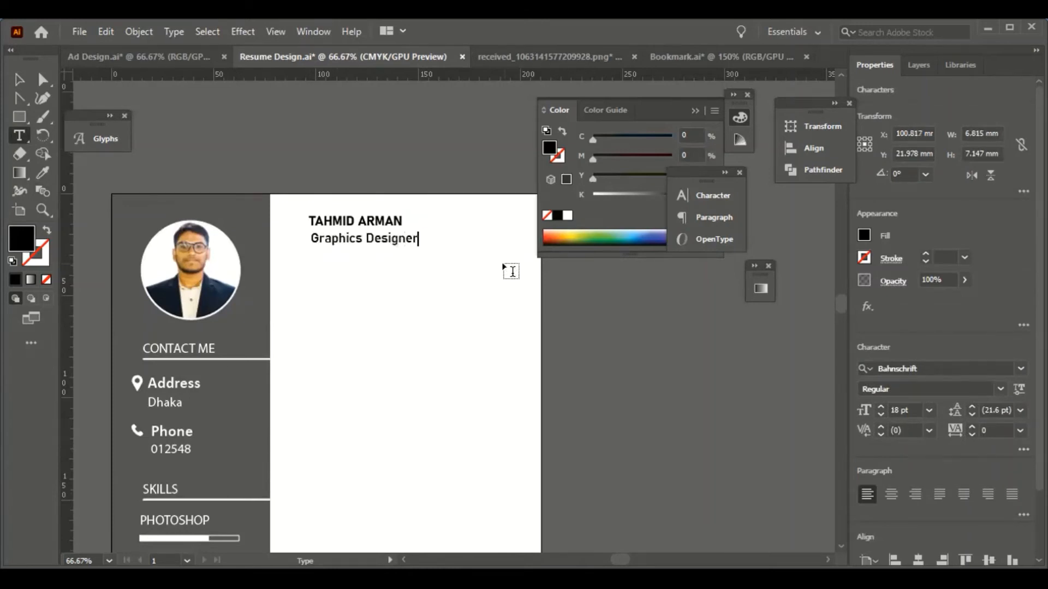
pyautogui.press('Escape')
# - Alt-drag a copy of the location pin below the job title and colour it black
pyautogui.scroll(1, 475, 437)
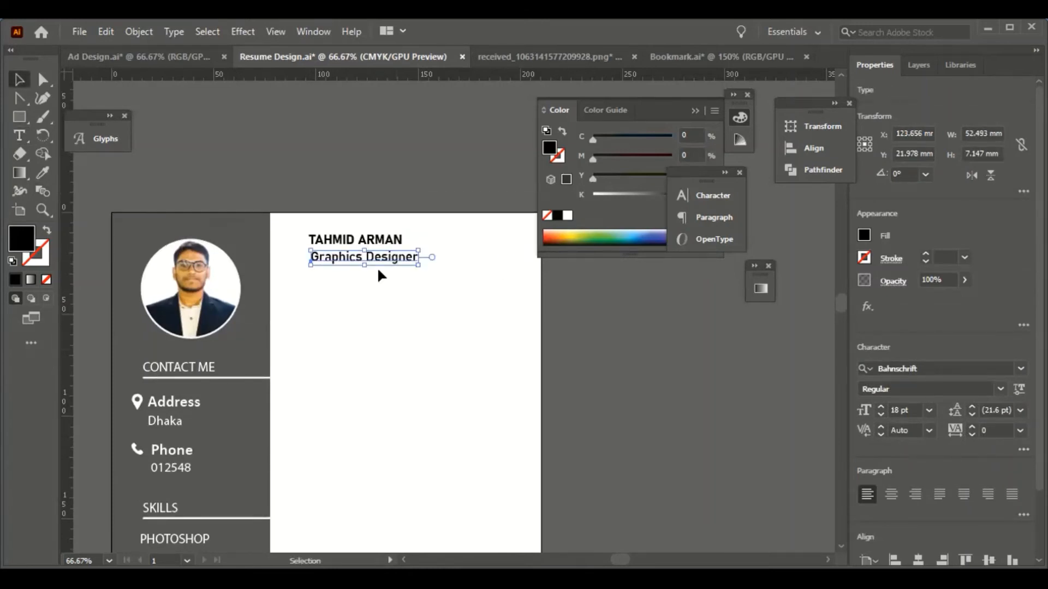
pyautogui.scroll(-2, 449, 389)
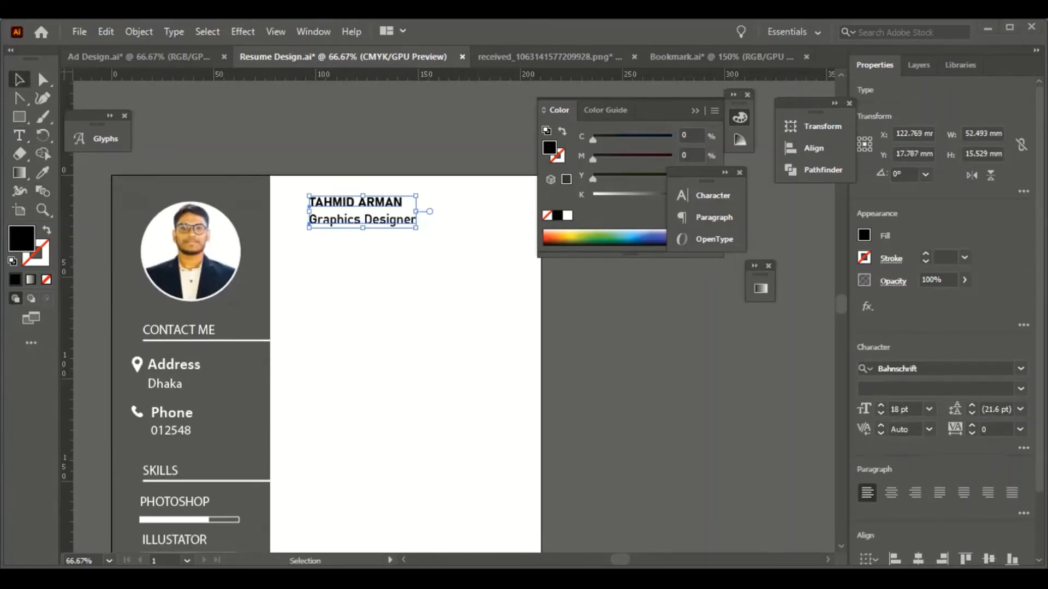
pyautogui.moveTo(137, 365); pyautogui.dragTo(312, 254)
pyautogui.click(43, 173)
pyautogui.click(349, 203)
pyautogui.press('v')
pyautogui.click(381, 343)
pyautogui.scroll(1, 381, 344)
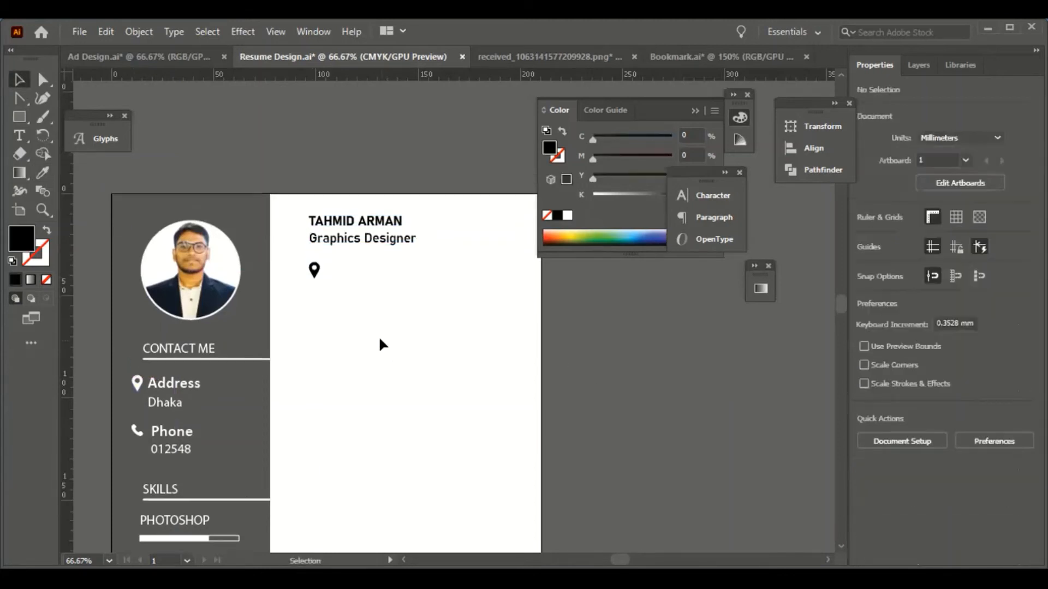
# - Draw a small black circle with the Ellipse tool and make the pin icon white
pyautogui.scroll(-1, 381, 344)
pyautogui.press('m')
pyautogui.click(89, 136)
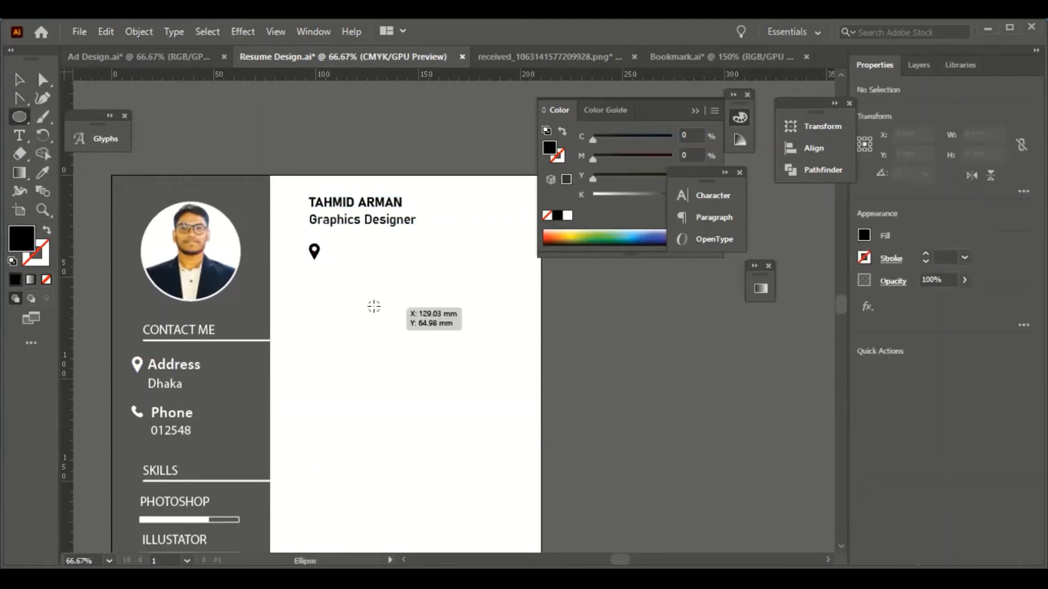
pyautogui.moveTo(375, 308)
pyautogui.mouseDown()
pyautogui.moveTo(386, 319)
pyautogui.moveTo(314, 254)
pyautogui.mouseUp()
pyautogui.press('v')
pyautogui.click(315, 252)
pyautogui.click(43, 173)
pyautogui.press('v')
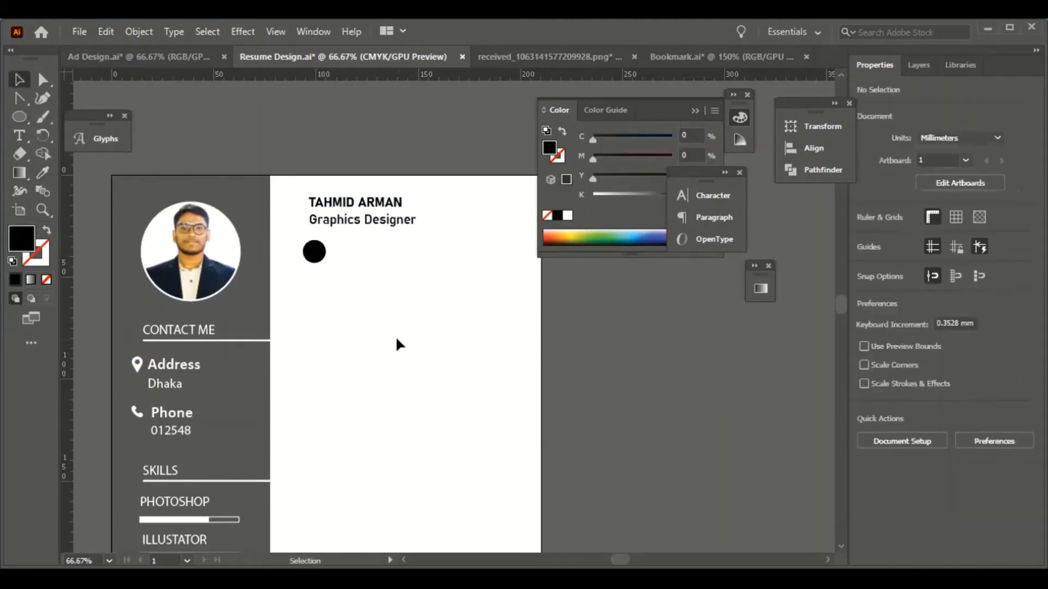
# - Send the black circle backward four times with Arrange > Send Backward
pyautogui.rightClick(318, 260)
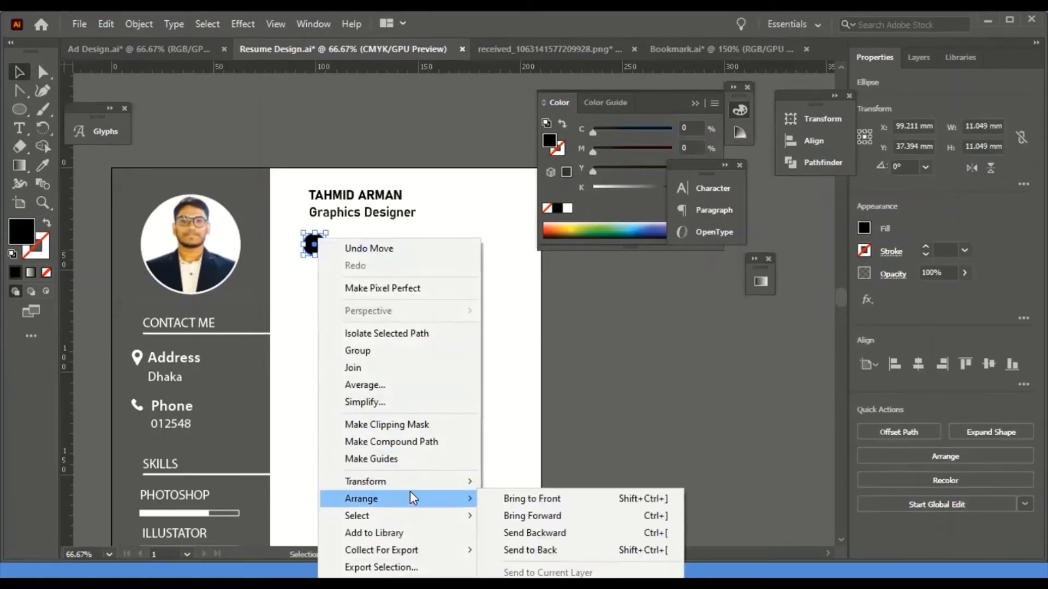
pyautogui.click(546, 533)
pyautogui.rightClick(315, 259)
pyautogui.click(565, 533)
pyautogui.rightClick(310, 257)
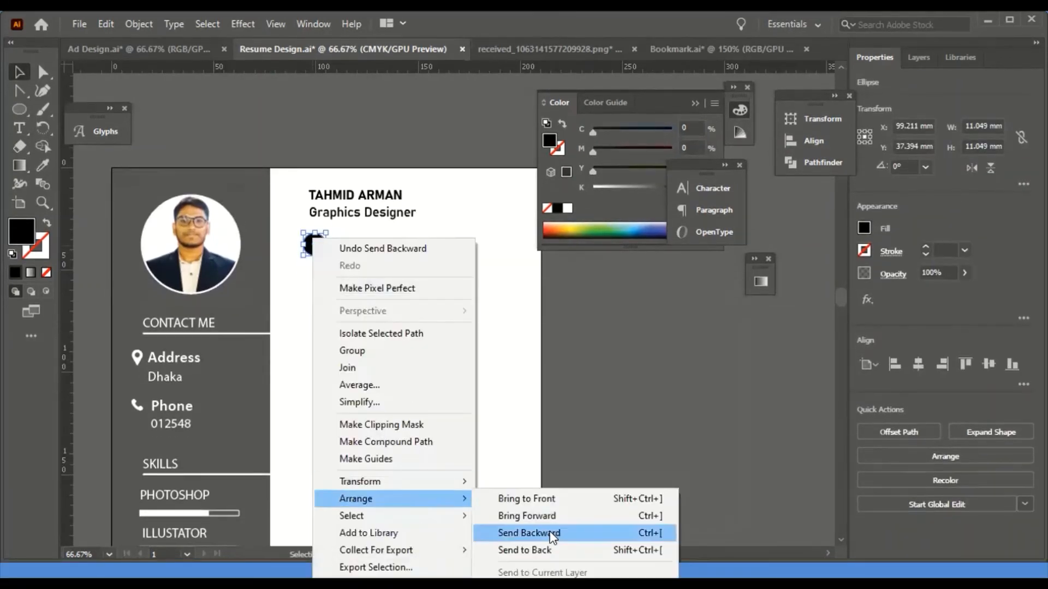
pyautogui.click(551, 534)
pyautogui.rightClick(316, 257)
pyautogui.click(570, 534)
# - In the Layers panel, move the circle below the pin so the white pin shows on top
pyautogui.click(919, 65)
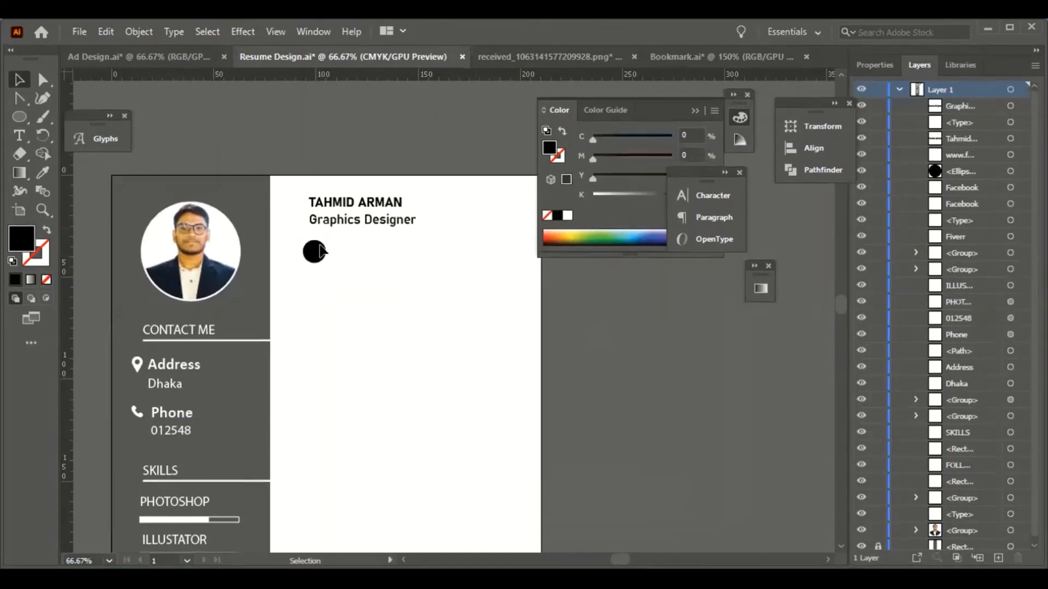
pyautogui.moveTo(961, 178); pyautogui.dragTo(962, 468)
pyautogui.click(351, 316)
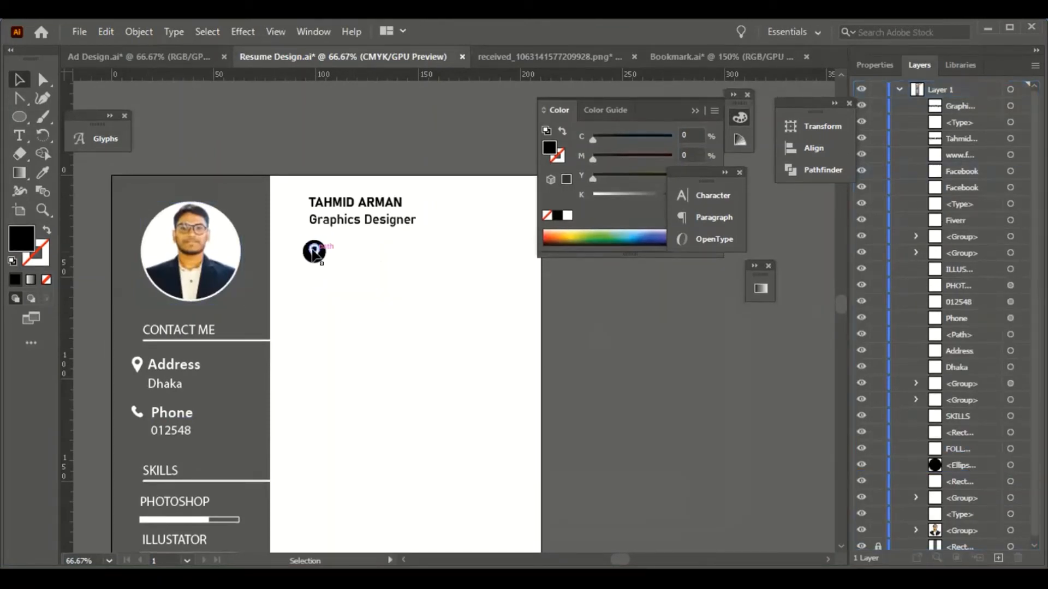
pyautogui.click(314, 252)
pyautogui.moveTo(280, 241); pyautogui.dragTo(329, 283)
pyautogui.click(383, 324)
pyautogui.moveTo(384, 325); pyautogui.dragTo(344, 316)
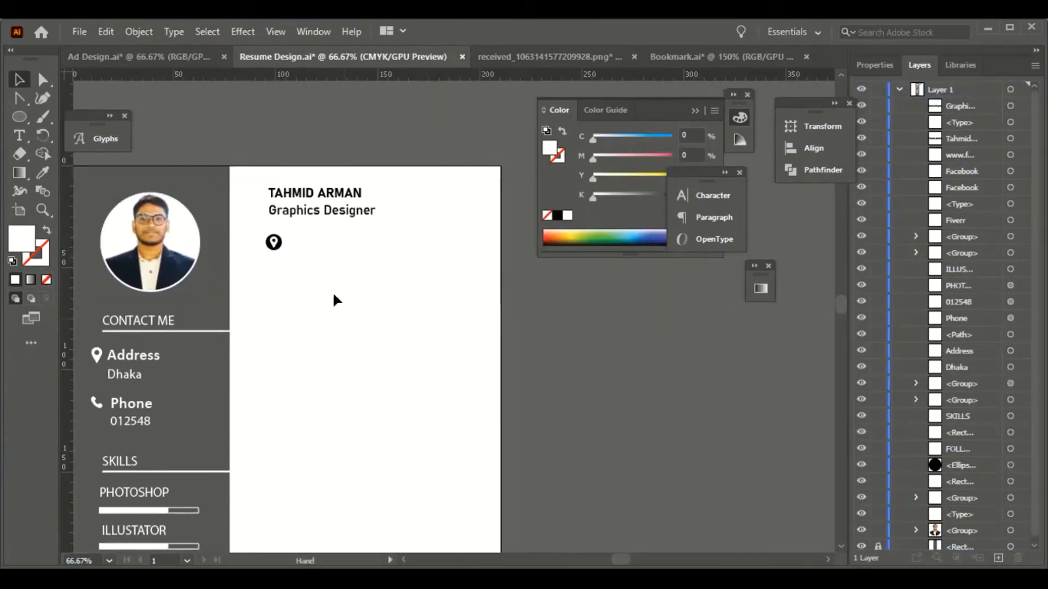
# - Type the heading EXPERIENCE beside the pin badge
pyautogui.press('t')
pyautogui.click(285, 234)
pyautogui.write('EXPERIENCE')
pyautogui.press('Escape')
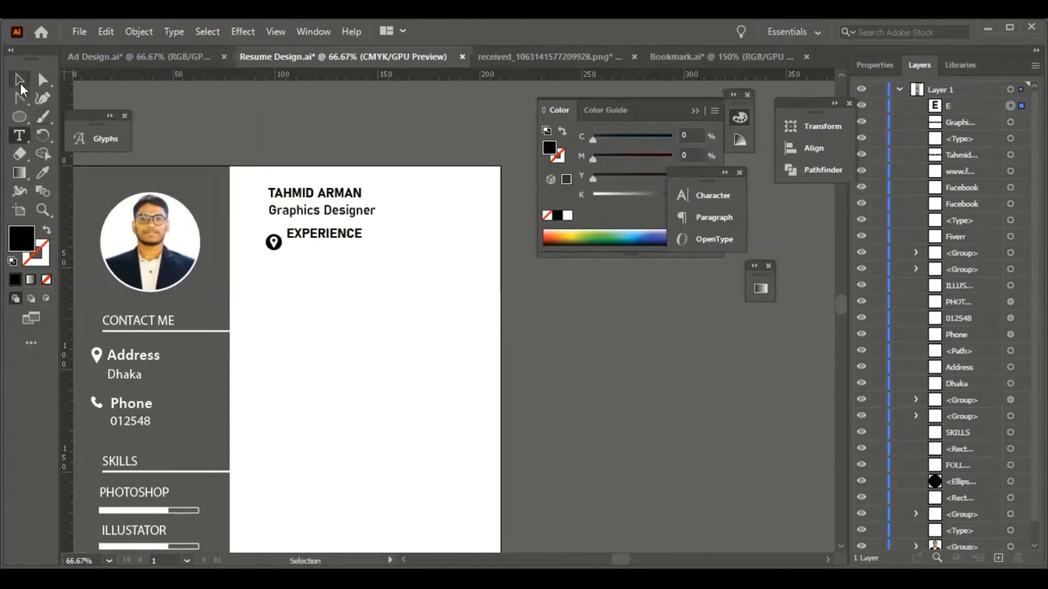
# - Draw a thin rectangle bar under EXPERIENCE as an underline and nudge it into place
pyautogui.rightClick(16, 117)
pyautogui.click(99, 116)
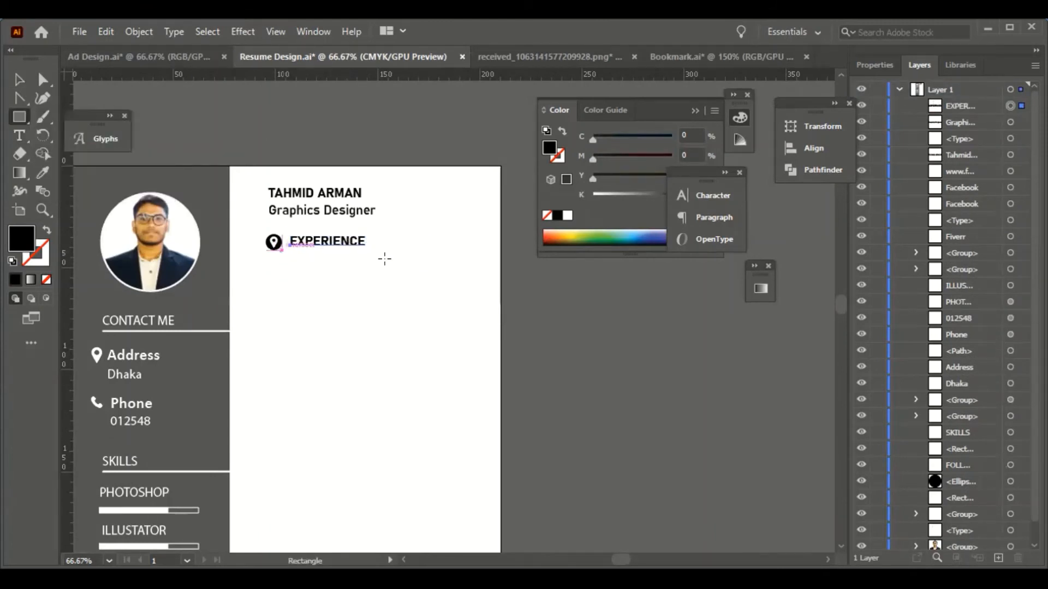
pyautogui.moveTo(283, 251); pyautogui.dragTo(499, 255)
pyautogui.press('v')
pyautogui.click(378, 438)
pyautogui.hotkey('ctrl', '=')
pyautogui.hotkey('ctrl', '=')
pyautogui.hotkey('ctrl', '=')
pyautogui.moveTo(269, 158); pyautogui.dragTo(575, 387)
pyautogui.click(575, 363)
pyautogui.moveTo(575, 367); pyautogui.dragTo(575, 363)
pyautogui.hotkey('ctrl', '-')
pyautogui.hotkey('ctrl', '-')
pyautogui.hotkey('ctrl', '-')
pyautogui.hotkey('ctrl', '-')
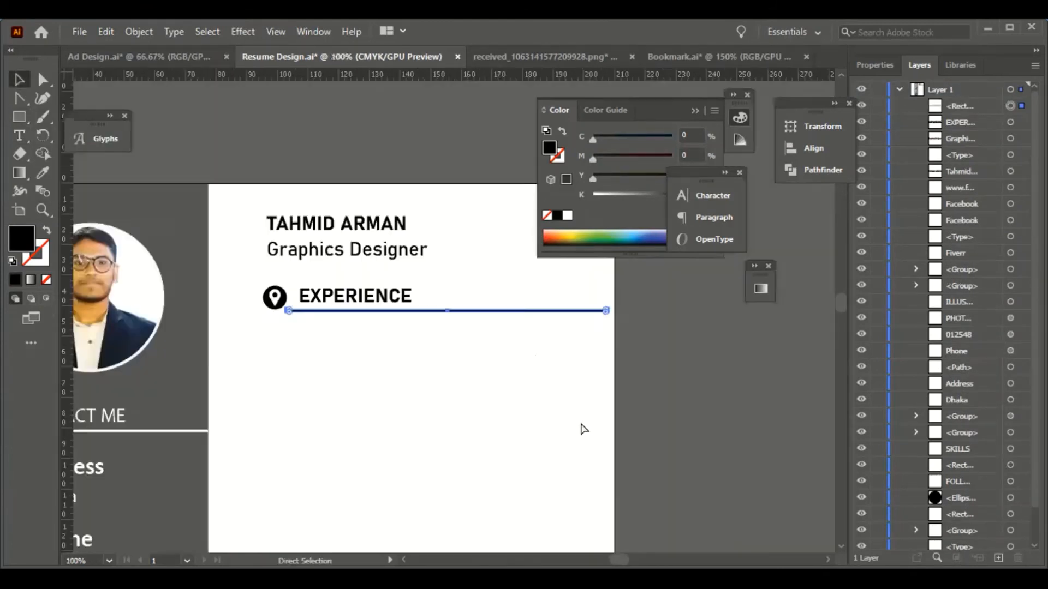
pyautogui.click(582, 428)
pyautogui.scroll(-3, 495, 382)
pyautogui.scroll(-1, 441, 352)
# - Alt-drag a copy of the heading group lower down and retype it as EDUCATION
pyautogui.moveTo(453, 211); pyautogui.dragTo(409, 298)
pyautogui.click(408, 339)
pyautogui.scroll(-3, 398, 316)
pyautogui.doubleClick(413, 235)
pyautogui.doubleClick(413, 236)
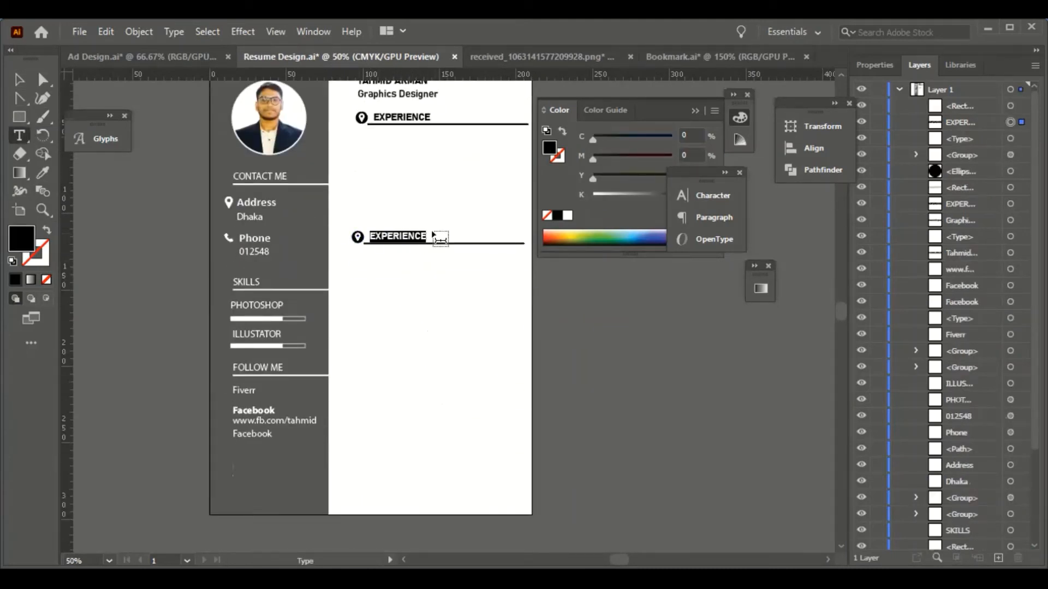
pyautogui.write('EDUCATION')
pyautogui.press('Escape')
pyautogui.scroll(-2, 404, 339)
pyautogui.scroll(3, 404, 339)
pyautogui.scroll(-2, 482, 351)
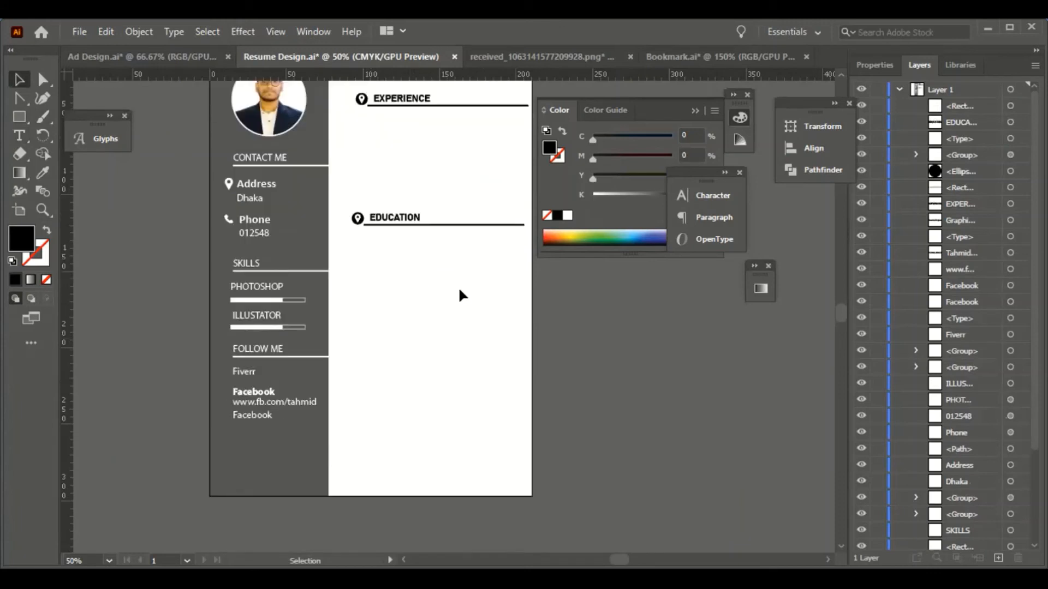
pyautogui.scroll(1, 457, 314)
# - Type the text lines 2014-15 and SUNSHINE SCHOOL and position them under EDUCATION
pyautogui.press('t')
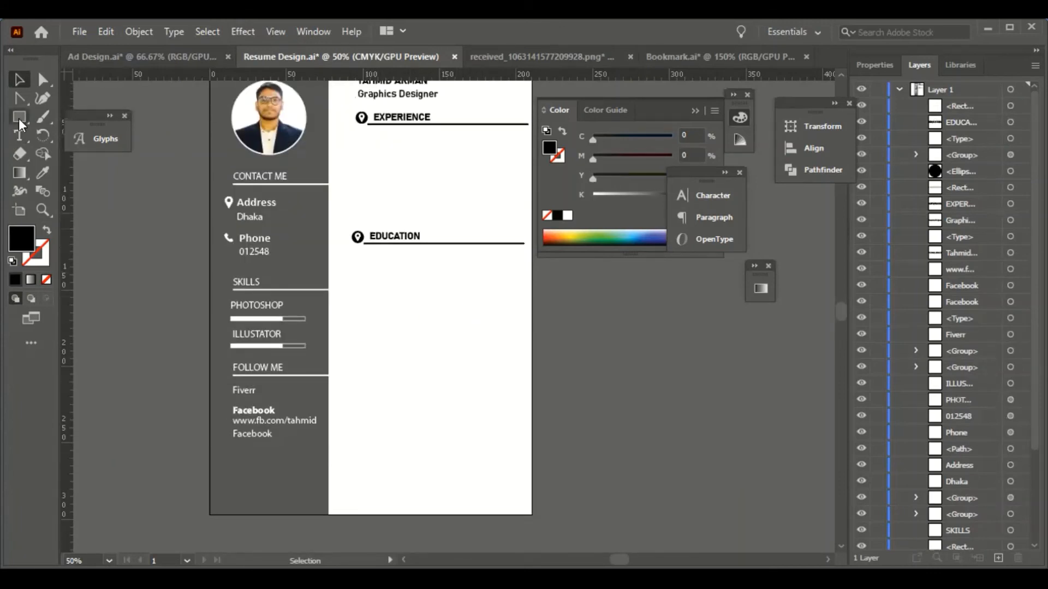
pyautogui.click(365, 275)
pyautogui.write('2014-15')
pyautogui.press('Escape')
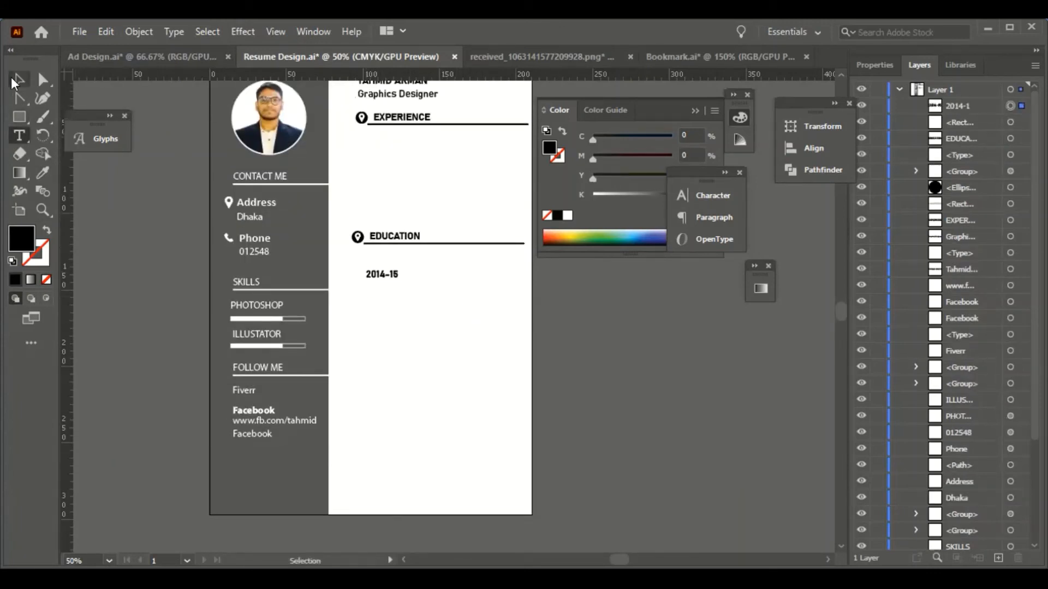
pyautogui.moveTo(375, 275); pyautogui.dragTo(383, 261)
pyautogui.press('t')
pyautogui.click(397, 318)
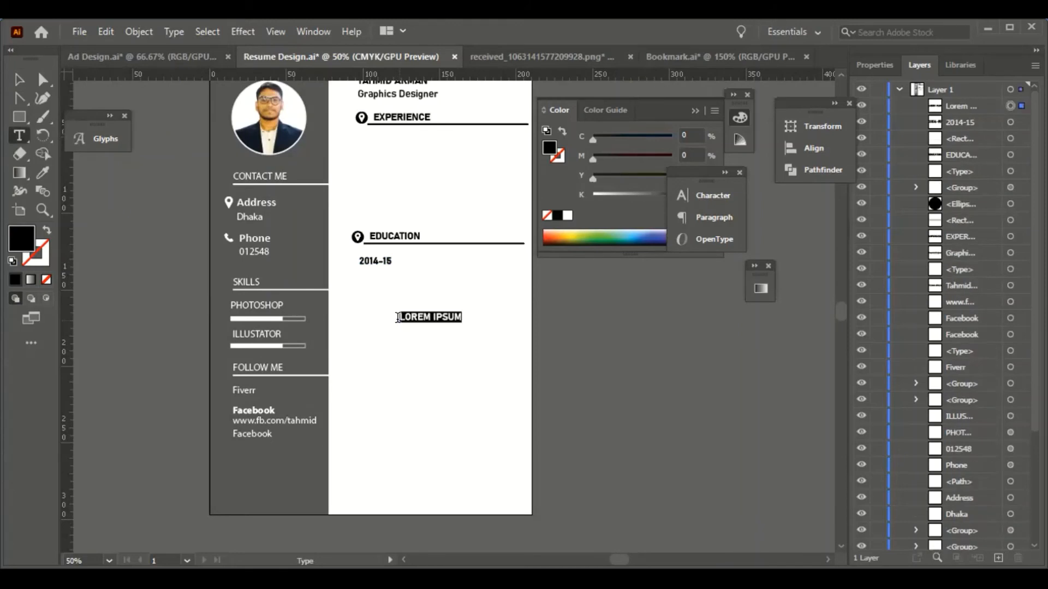
pyautogui.write('SUNSHINE SCHOOL')
pyautogui.press('Escape')
pyautogui.moveTo(462, 315); pyautogui.dragTo(419, 268)
pyautogui.click(428, 334)
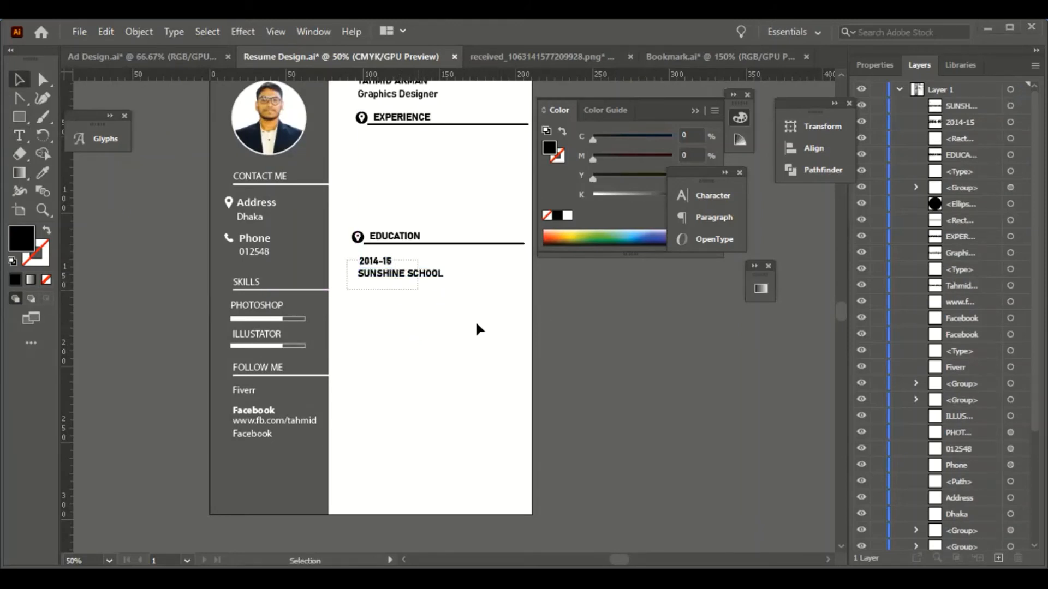
pyautogui.click(437, 333)
# - Style both lines in Regular at 11 pt with 9 pt leading
pyautogui.moveTo(416, 289); pyautogui.dragTo(354, 254)
pyautogui.click(874, 65)
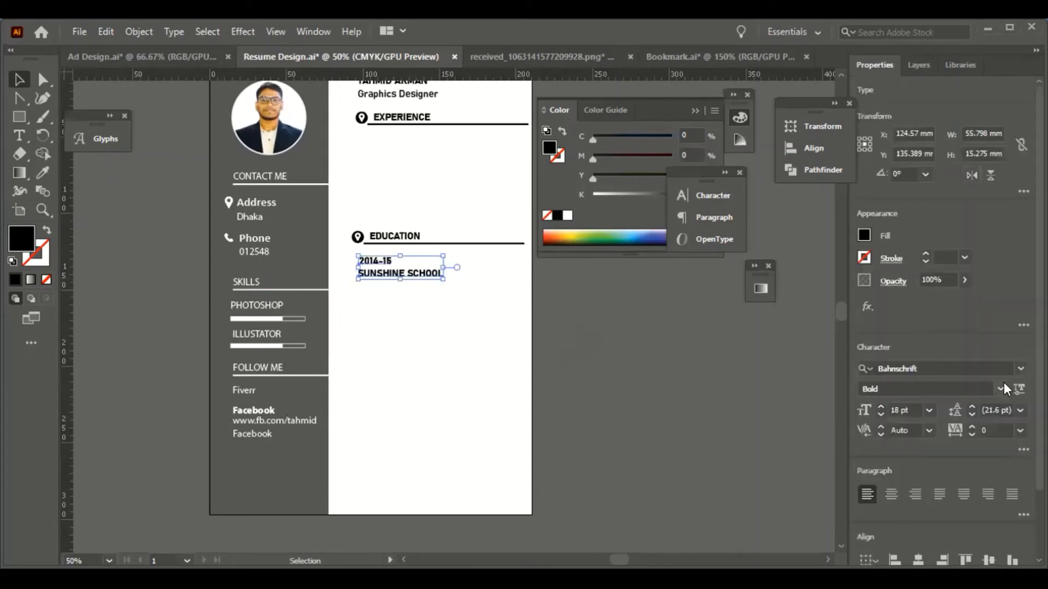
pyautogui.click(1001, 387)
pyautogui.click(875, 65)
pyautogui.click(881, 407)
pyautogui.click(882, 414)
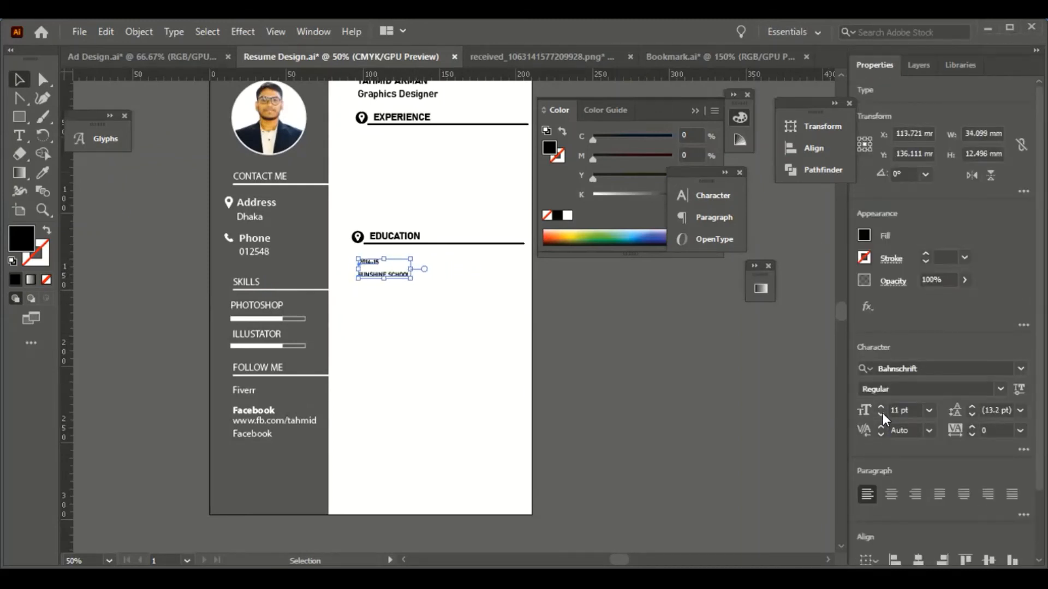
pyautogui.hotkey('ctrl', '=')
pyautogui.hotkey('ctrl', '=')
pyautogui.hotkey('ctrl', '=')
pyautogui.moveTo(430, 326); pyautogui.dragTo(424, 298)
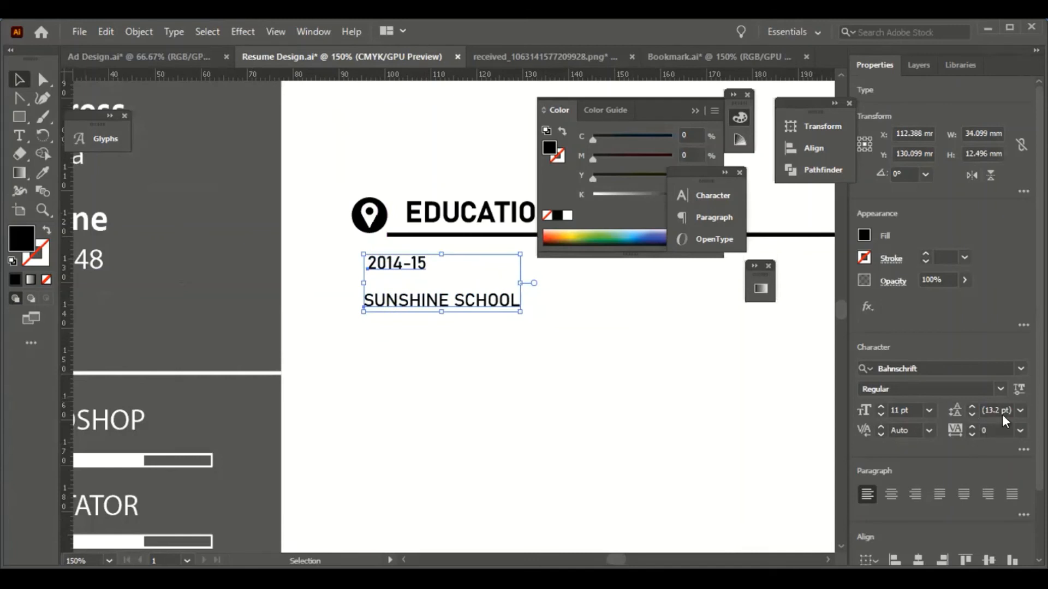
pyautogui.click(972, 414)
pyautogui.click(972, 415)
pyautogui.click(972, 415)
pyautogui.click(972, 415)
# - Left-align the 2014-15 and SUNSHINE SCHOOL texts with each other
pyautogui.click(380, 366)
pyautogui.moveTo(380, 366); pyautogui.dragTo(420, 265)
pyautogui.click(528, 419)
pyautogui.click(447, 300)
pyautogui.moveTo(447, 300); pyautogui.dragTo(447, 283)
pyautogui.moveTo(457, 351); pyautogui.dragTo(415, 263)
pyautogui.click(894, 560)
pyautogui.click(560, 400)
pyautogui.scroll(-1, 560, 400)
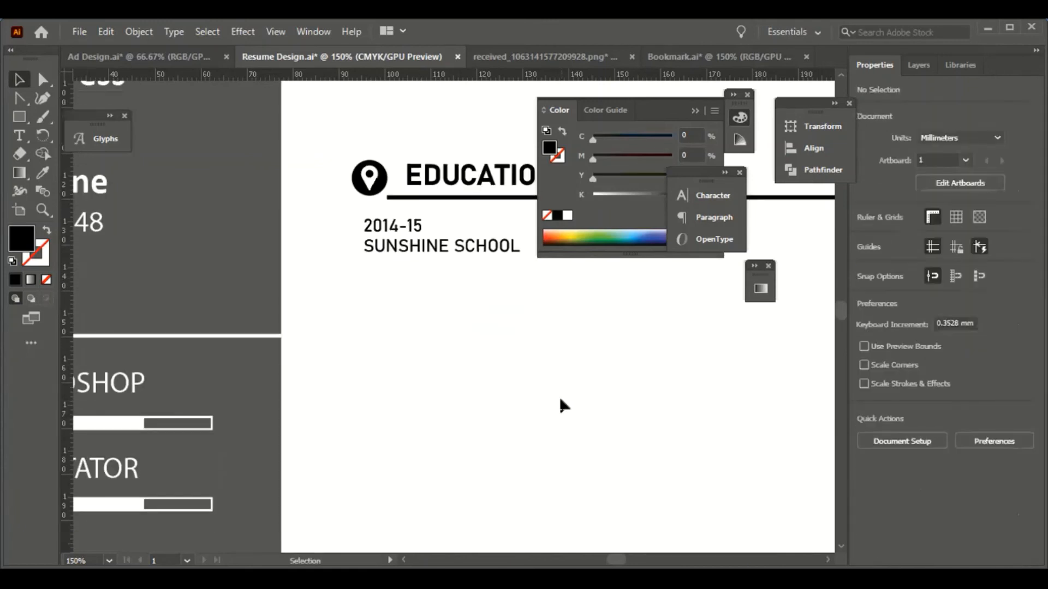
# - Copy the EXPERIENCE heading group down near the bottom of the right column
pyautogui.hscroll(5, 559, 396)
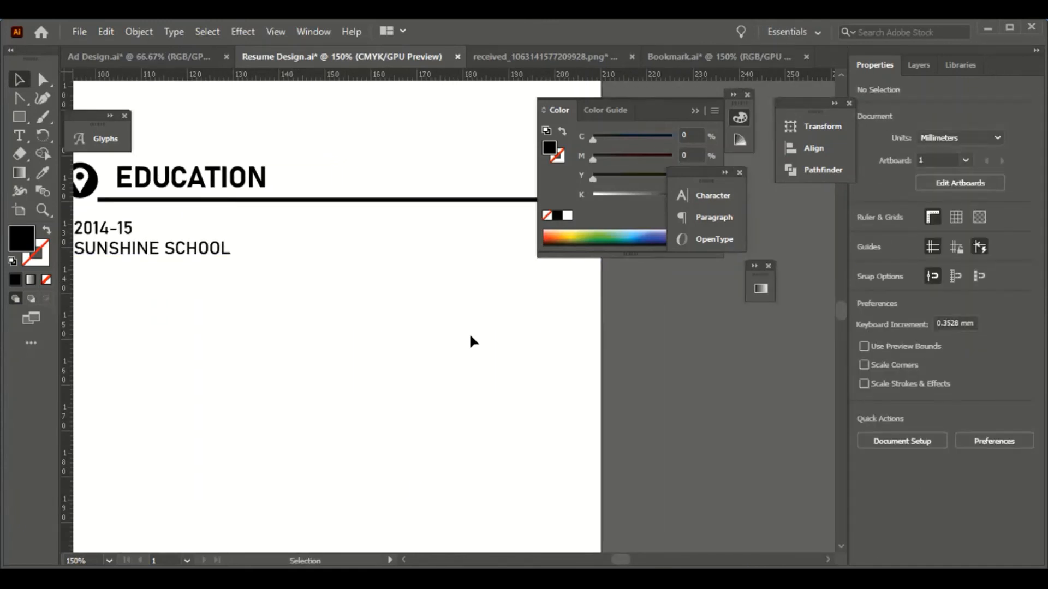
pyautogui.scroll(-2, 471, 336)
pyautogui.hscroll(3, 377, 388)
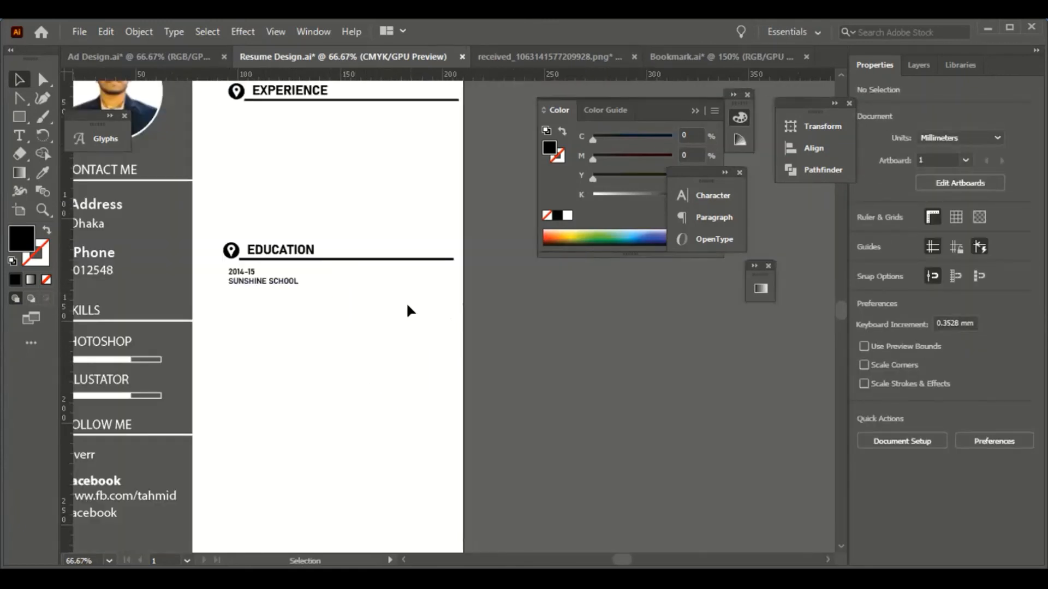
pyautogui.scroll(1, 404, 302)
pyautogui.moveTo(218, 245); pyautogui.dragTo(295, 282)
pyautogui.scroll(2, 218, 218)
pyautogui.moveTo(201, 200); pyautogui.dragTo(269, 429)
pyautogui.scroll(-3, 356, 388)
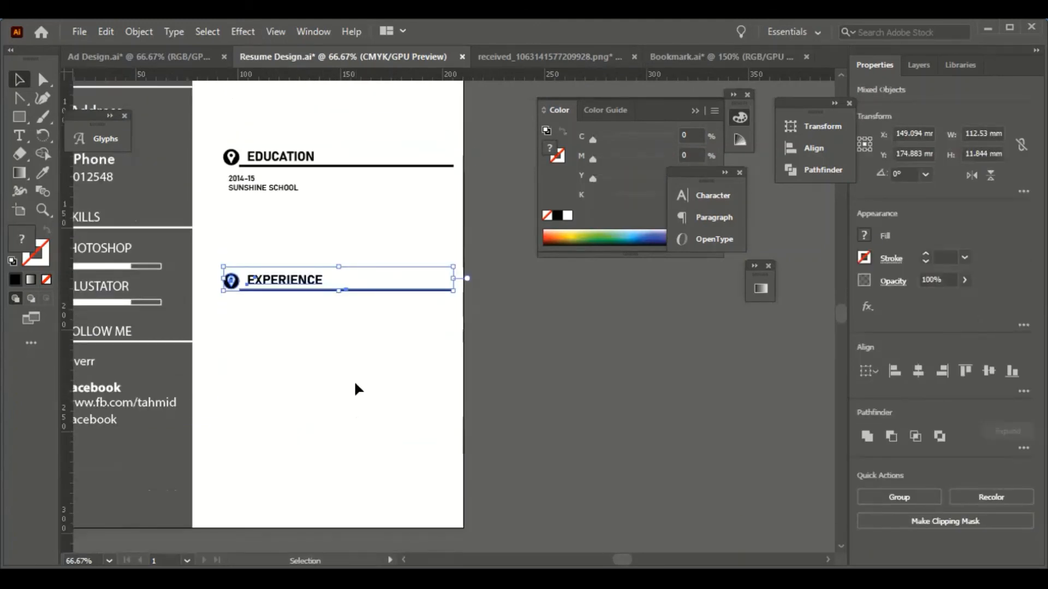
pyautogui.scroll(-1, 302, 379)
pyautogui.moveTo(312, 296); pyautogui.dragTo(313, 387)
pyautogui.scroll(-1, 325, 473)
pyautogui.click(325, 472)
# - Zoom out to check the whole page, then zoom in on the school text
pyautogui.scroll(-3, 378, 424)
pyautogui.scroll(11, 411, 374)
pyautogui.scroll(-5, 413, 377)
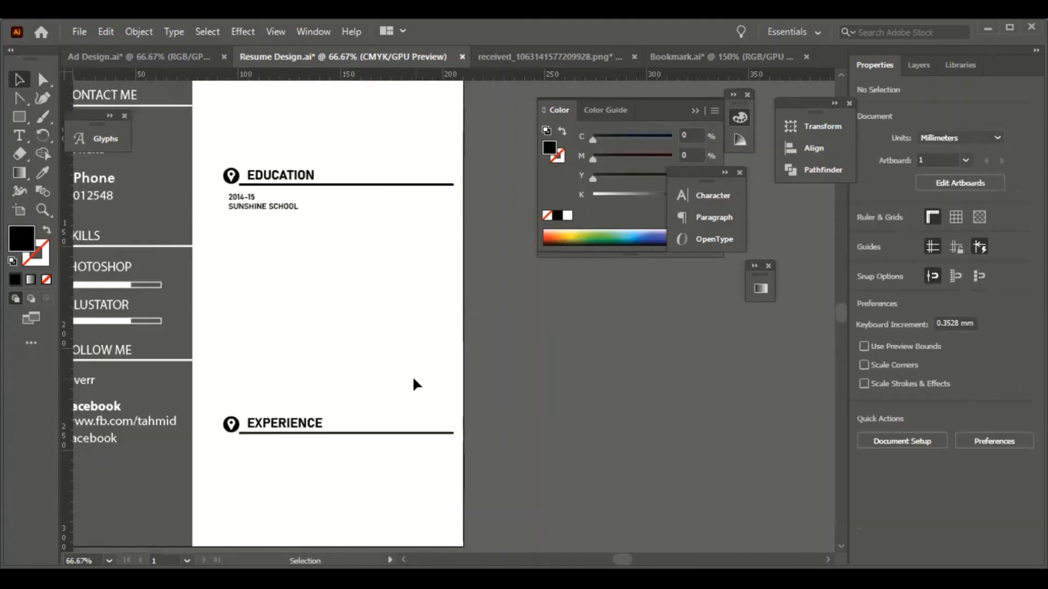
pyautogui.scroll(5, 413, 377)
pyautogui.hotkey('ctrl', '-')
pyautogui.hotkey('ctrl', '-')
pyautogui.scroll(-4, 373, 406)
pyautogui.scroll(2, 426, 387)
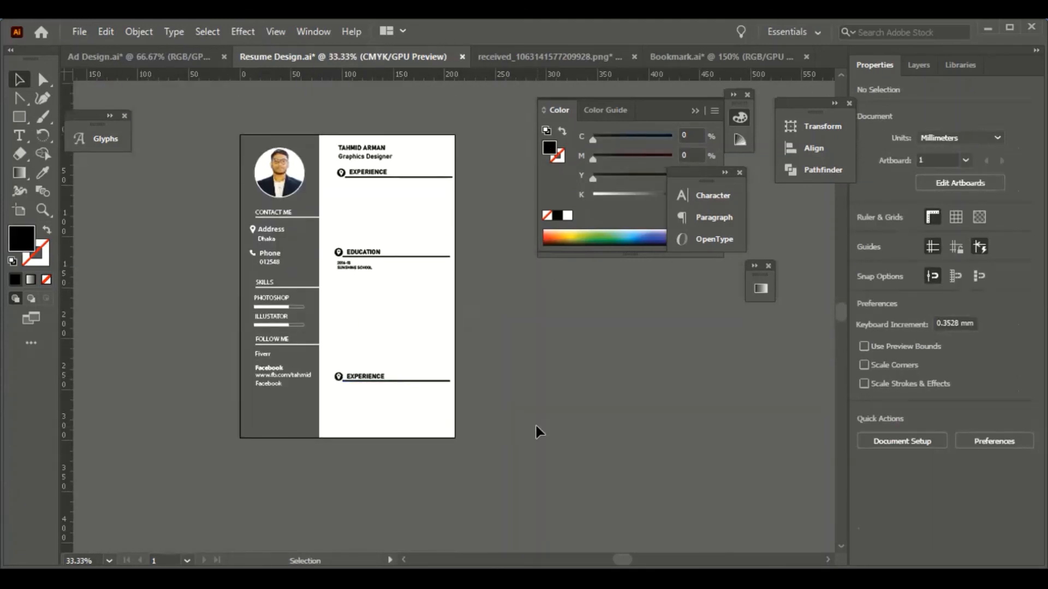
pyautogui.hotkey('ctrl', '+')
pyautogui.scroll(2, 686, 467)
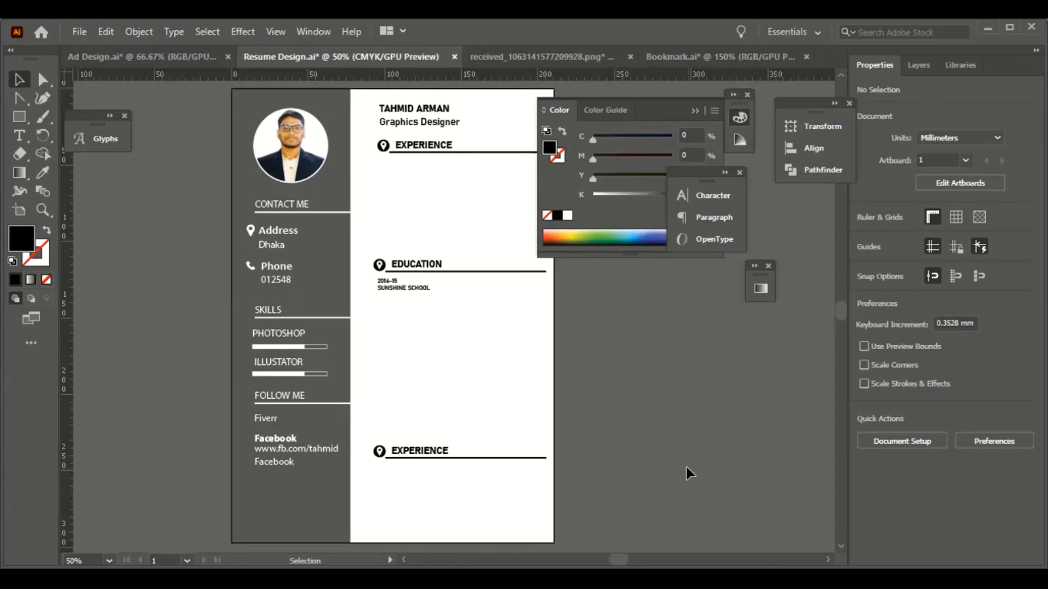
pyautogui.hotkey('ctrl', '=')
pyautogui.hotkey('ctrl', '=')
pyautogui.hotkey('ctrl', '=')
pyautogui.hotkey('ctrl', '=')
pyautogui.hotkey('ctrl', '=')
pyautogui.hotkey('ctrl', '=')
pyautogui.hotkey('ctrl', '=')
pyautogui.hotkey('ctrl', '=')
pyautogui.moveTo(335, 107); pyautogui.dragTo(799, 461)
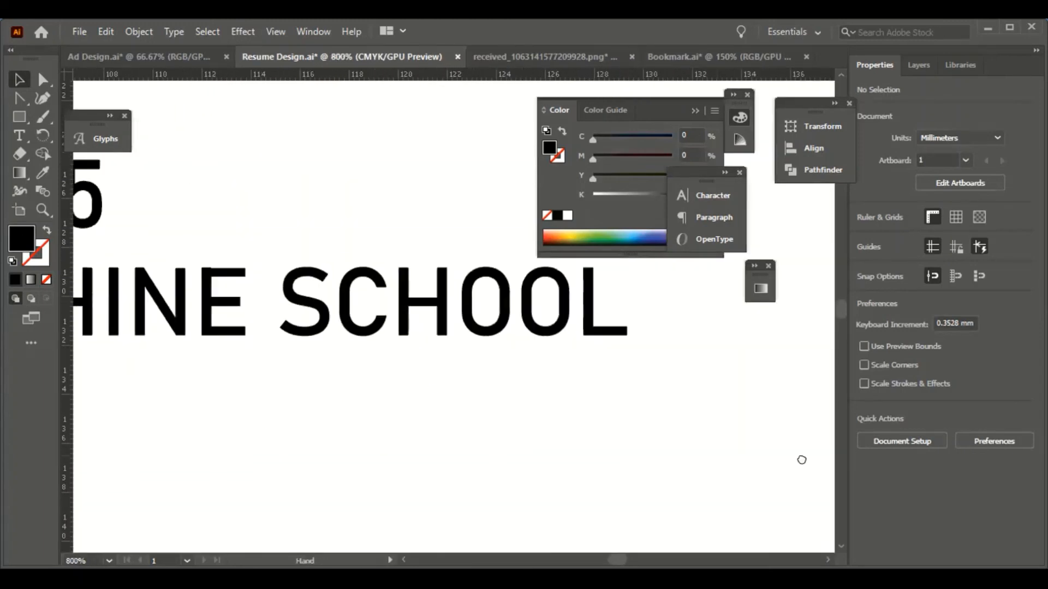